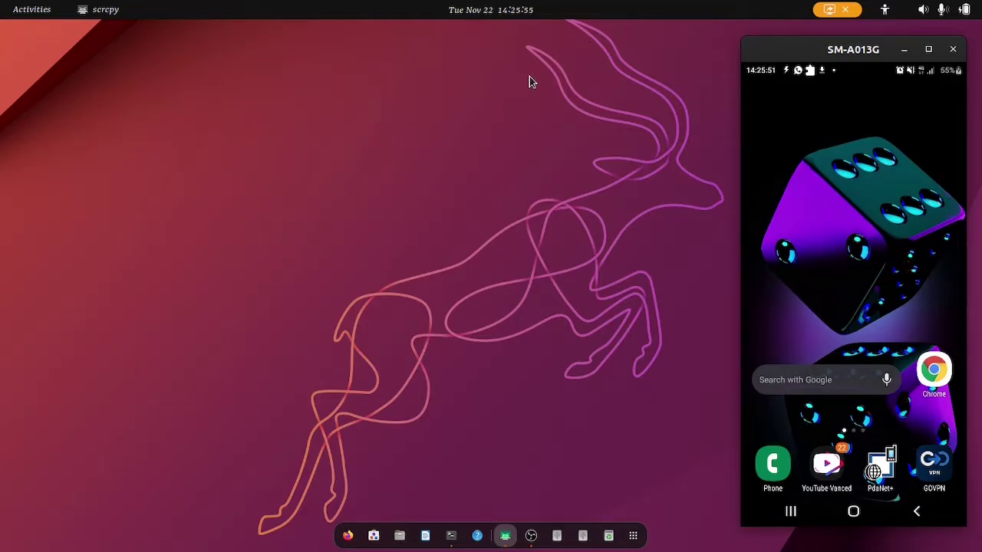
# Step: Launch PdaNet+ on the phone and check WiFi Direct Hotspot, revealing proxy 192.168.49.1:8000
pyautogui.click(875, 465)
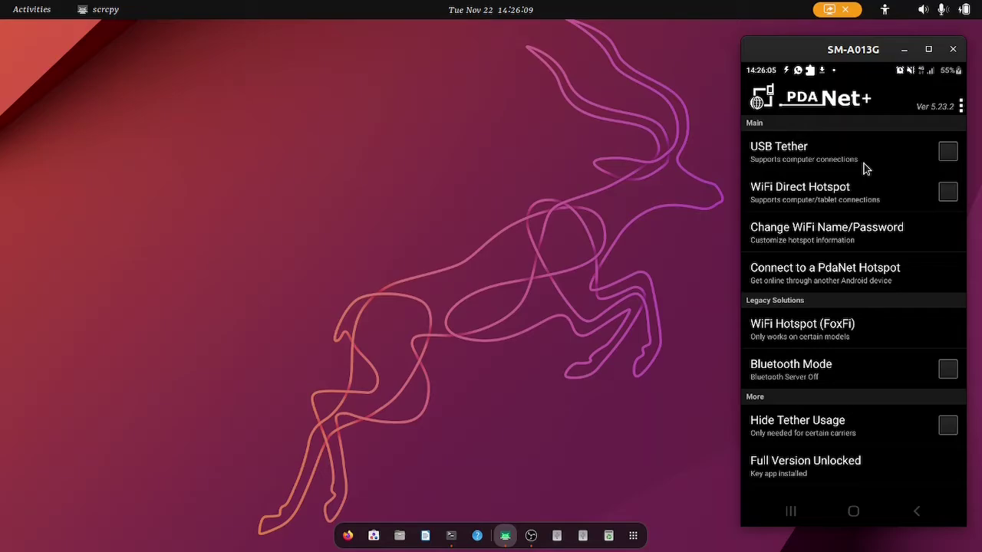
pyautogui.click(837, 187)
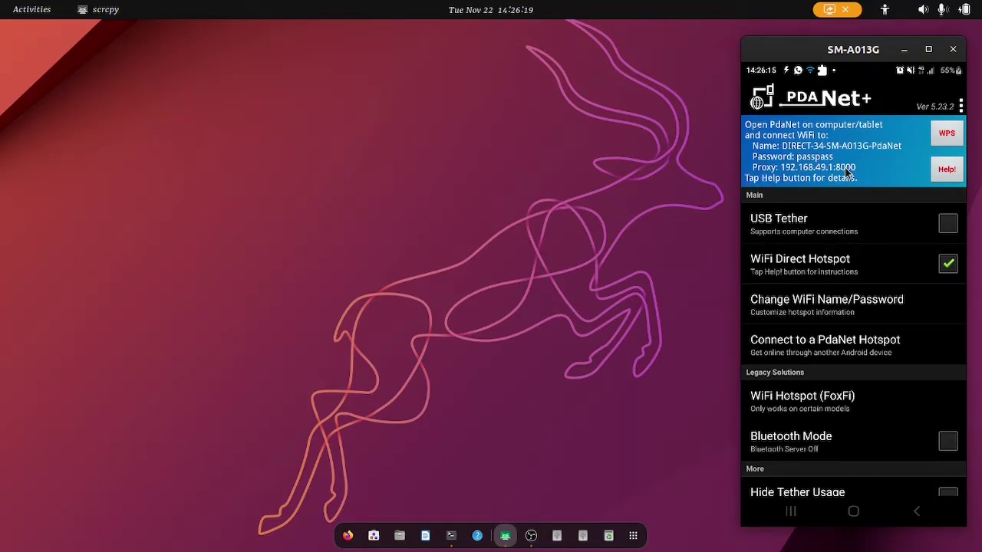
# Step: From quick settings, reach Settings > Network and set Network Proxy to Disabled so it reads Off
pyautogui.click(942, 9)
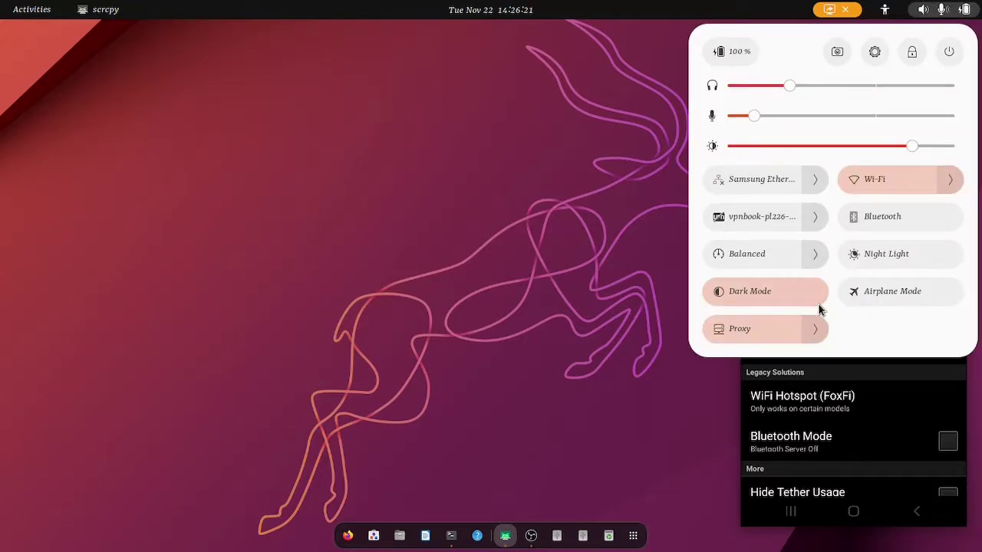
pyautogui.click(875, 51)
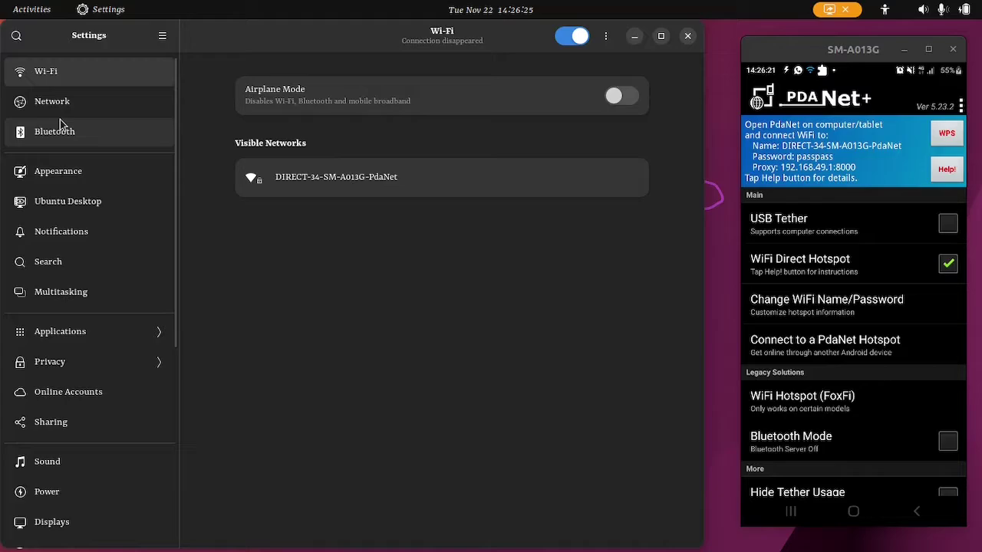
pyautogui.click(66, 106)
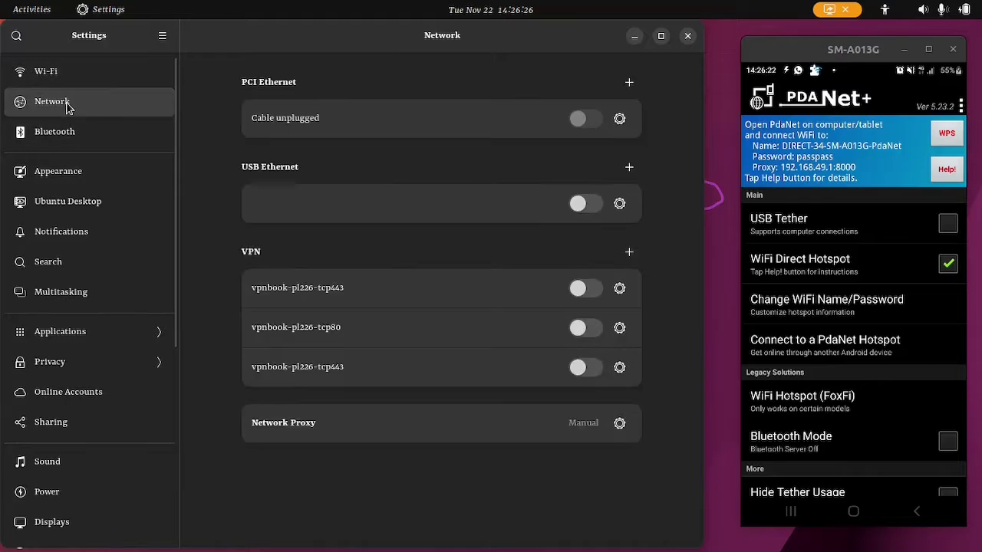
pyautogui.click(618, 426)
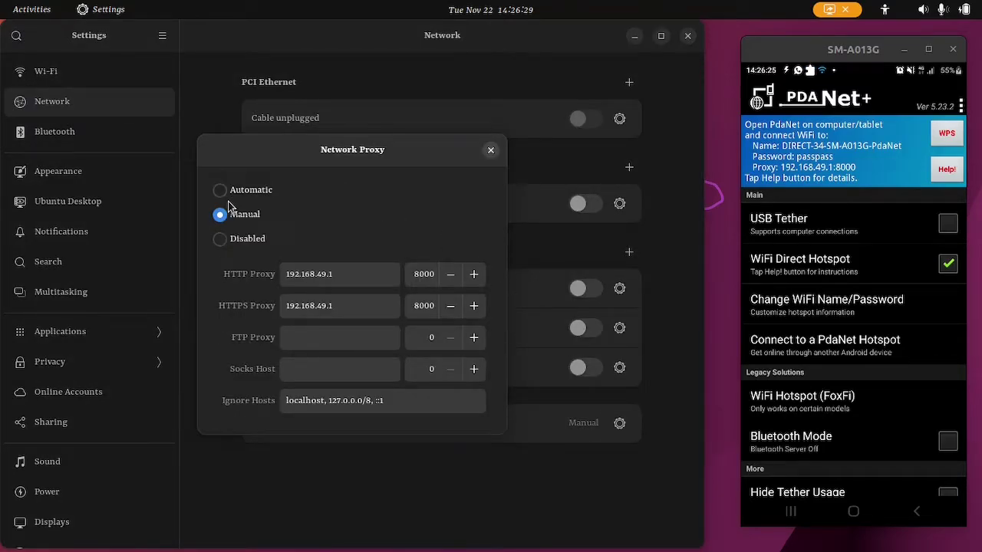
pyautogui.click(220, 240)
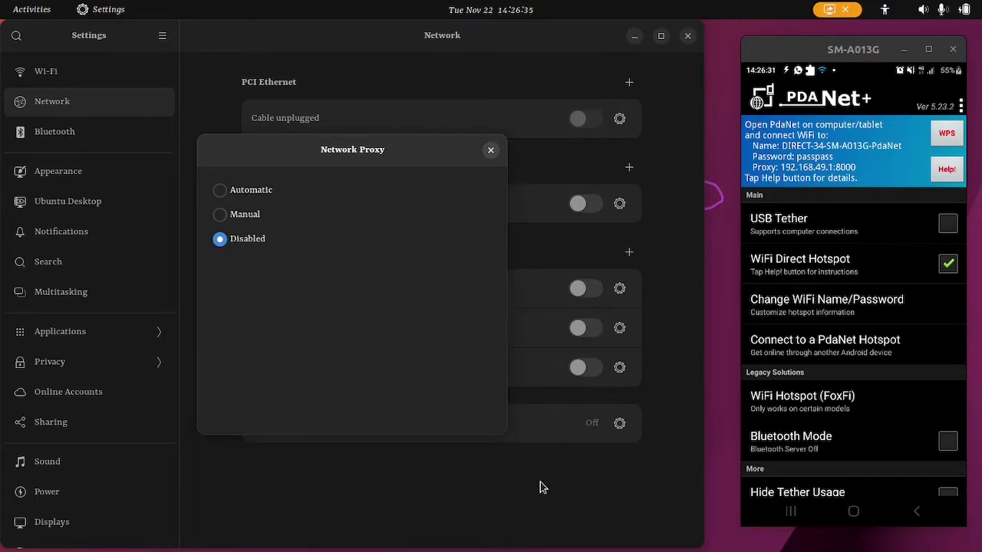
# Step: Restart Wi-Fi and join DIRECT-34-SM-A013G-PdaNet, entering the hotspot password
pyautogui.click(885, 9)
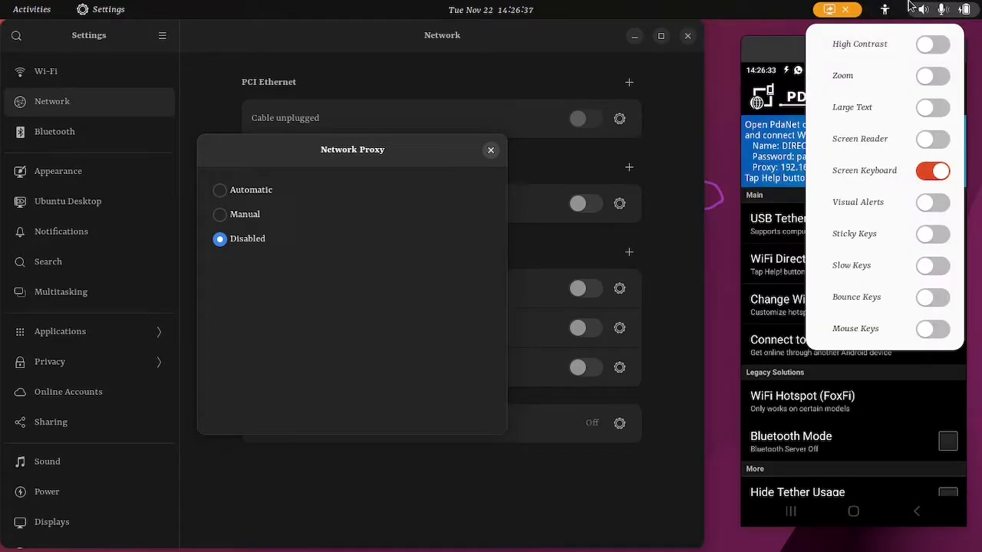
pyautogui.click(945, 7)
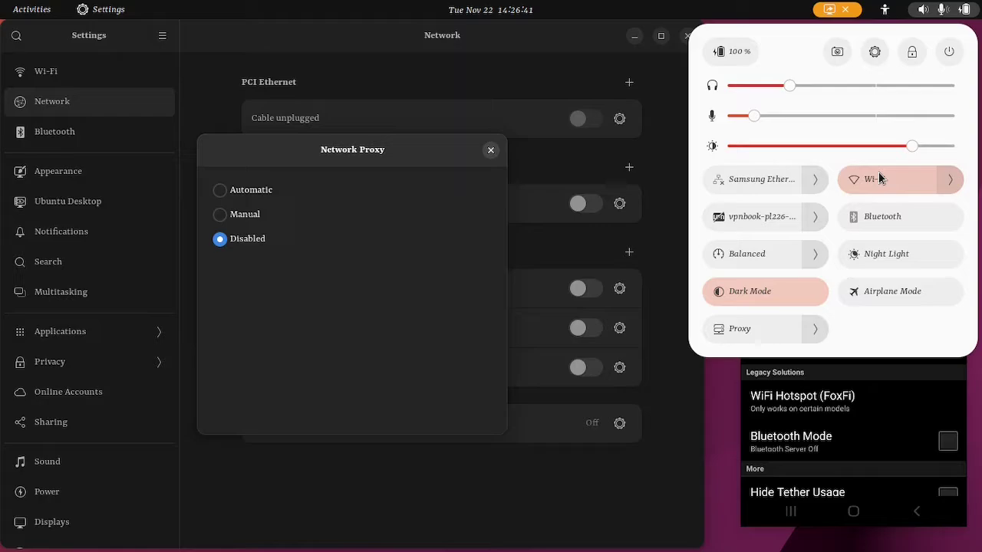
pyautogui.click(880, 178)
pyautogui.click(909, 184)
pyautogui.click(949, 179)
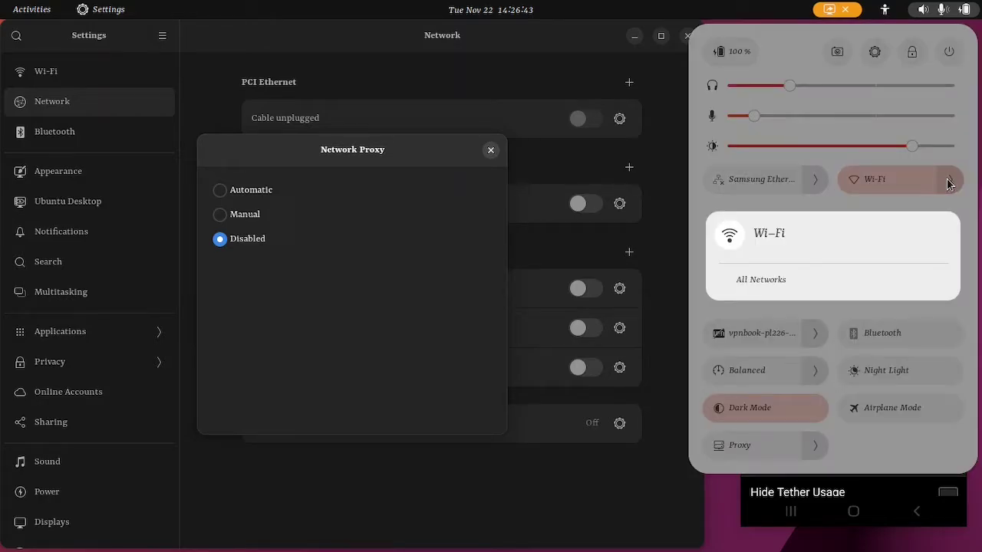
pyautogui.click(772, 269)
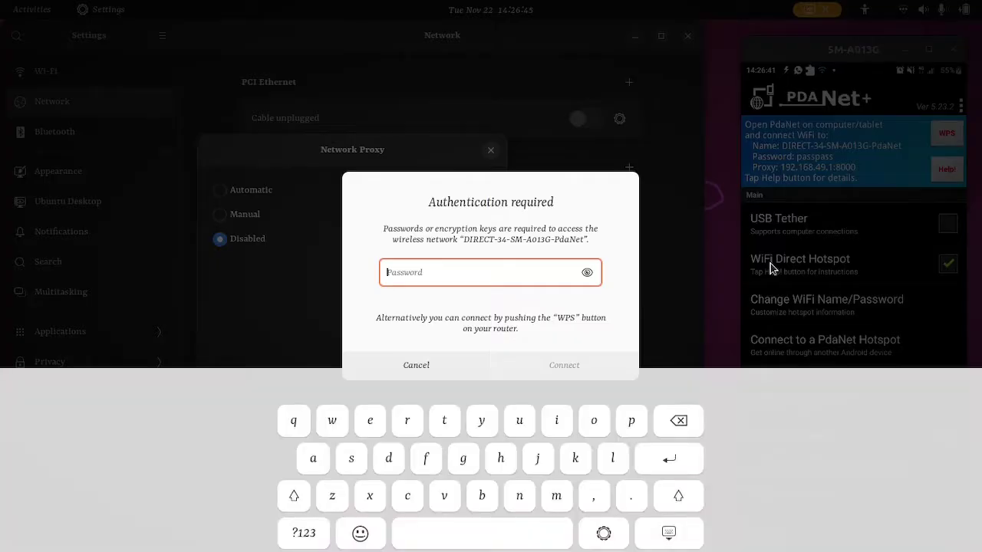
pyautogui.click(525, 454)
pyautogui.write('s')
pyautogui.press('Return')
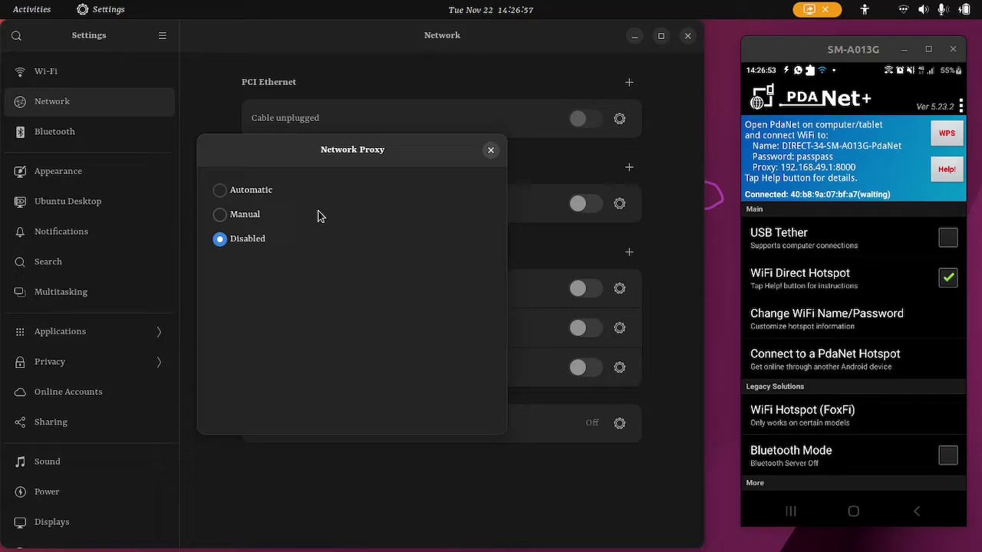
# Step: Close the proxy dialog and launch Google Chrome from the Internet folder with the first profile
pyautogui.click(491, 150)
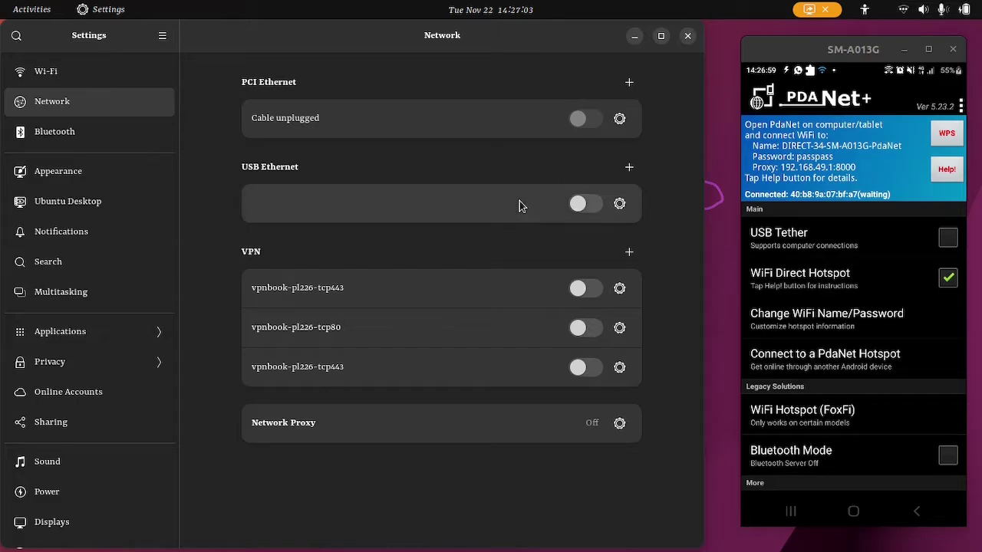
pyautogui.click(17, 8)
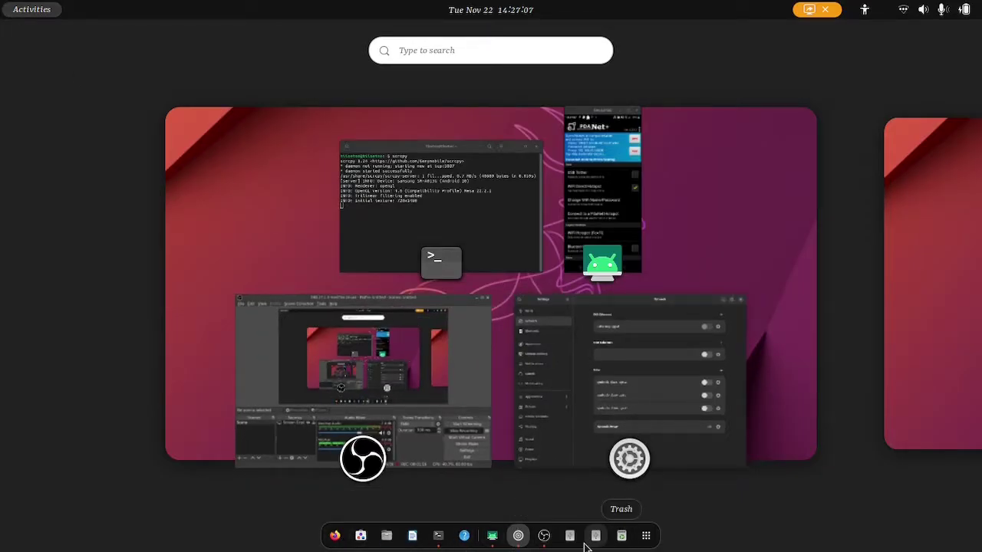
pyautogui.click(646, 538)
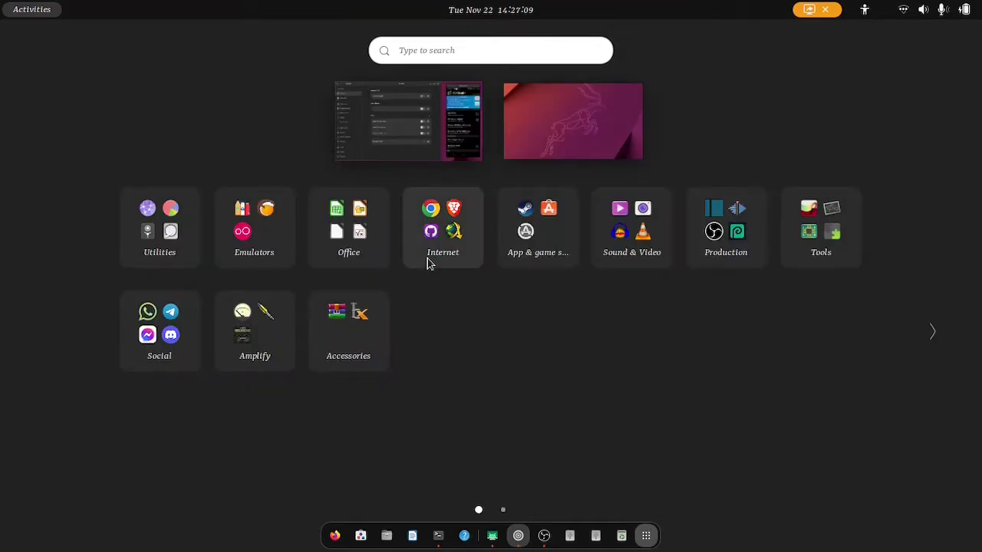
pyautogui.click(434, 229)
pyautogui.click(346, 195)
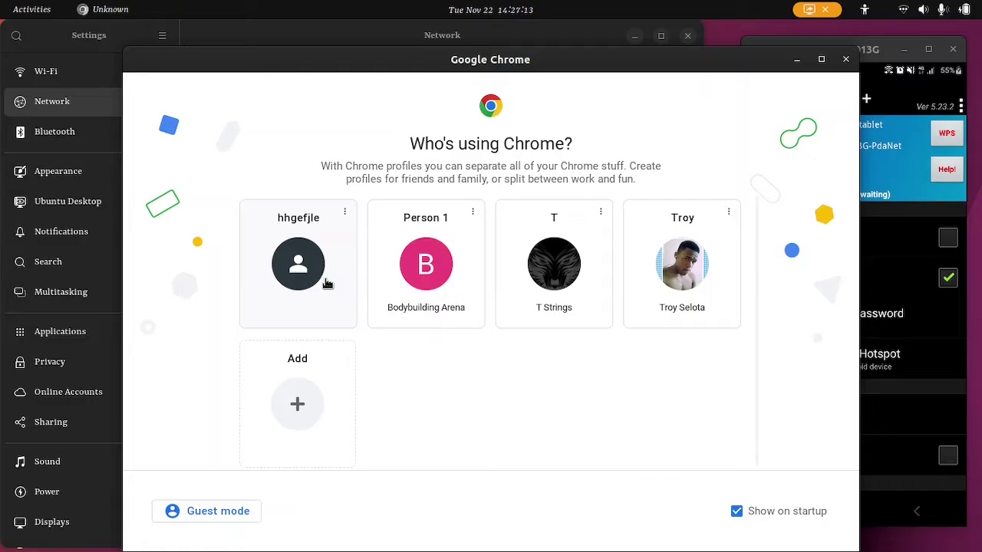
pyautogui.click(326, 282)
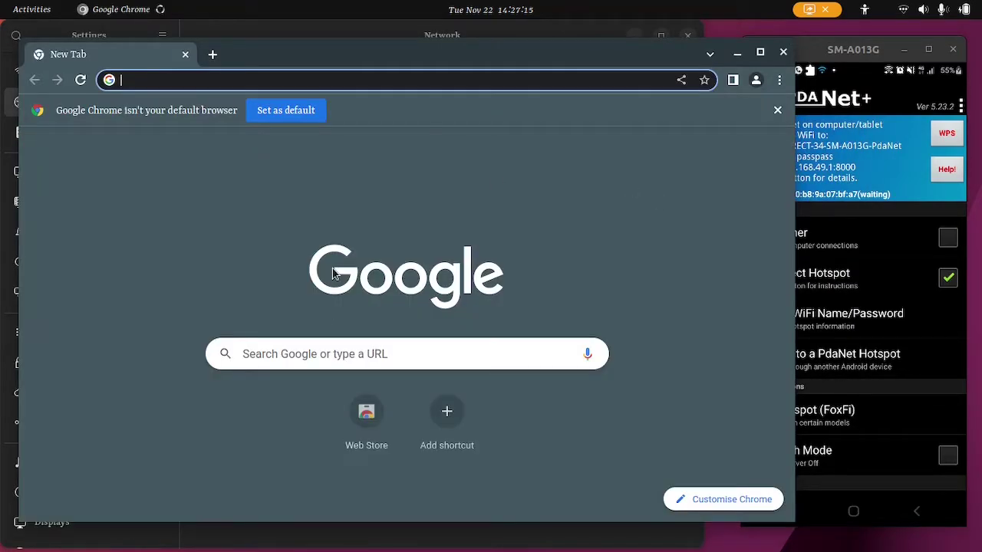
# Step: Rerun the 'call of duty modern warfare' search, which can't reach Google, then minimize Chrome
pyautogui.write('g')
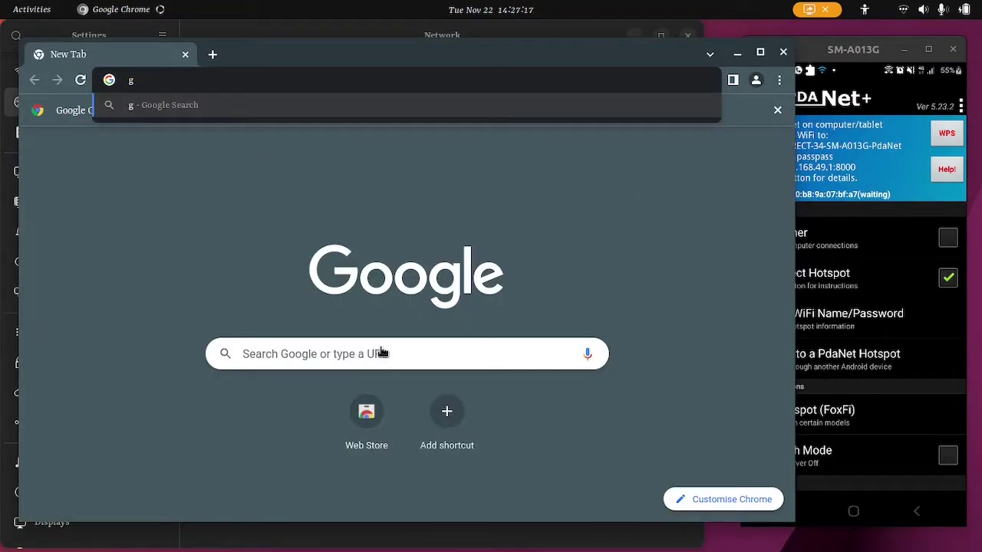
pyautogui.click(381, 352)
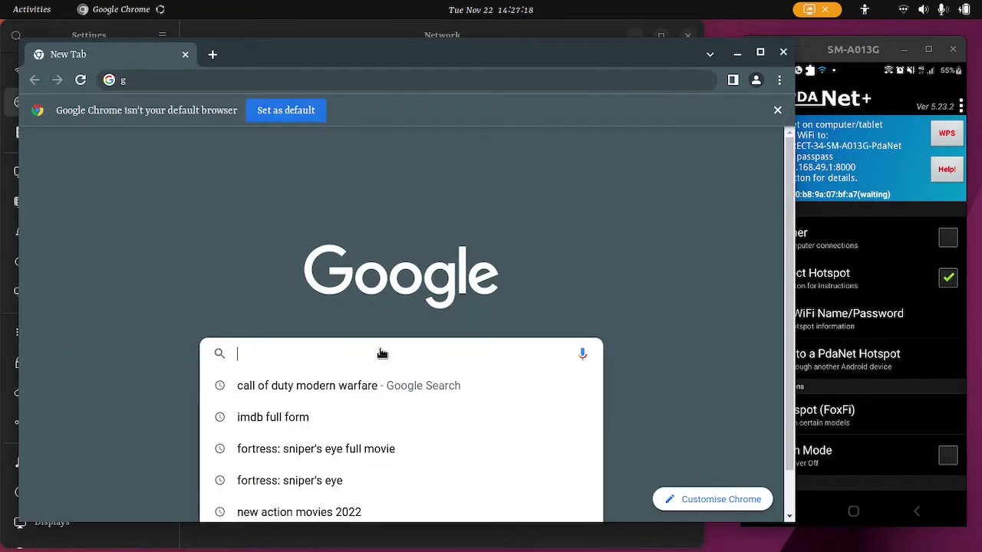
pyautogui.click(345, 389)
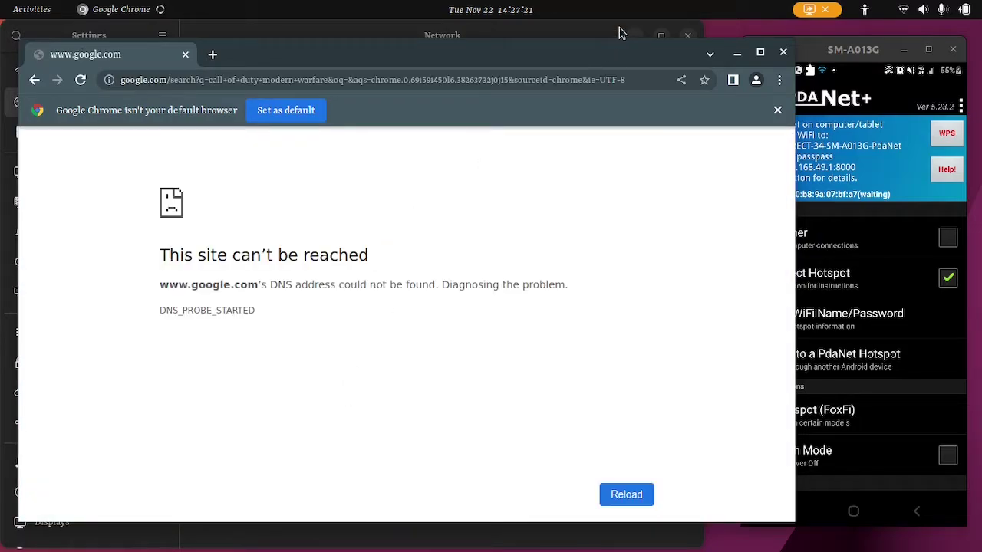
pyautogui.click(737, 53)
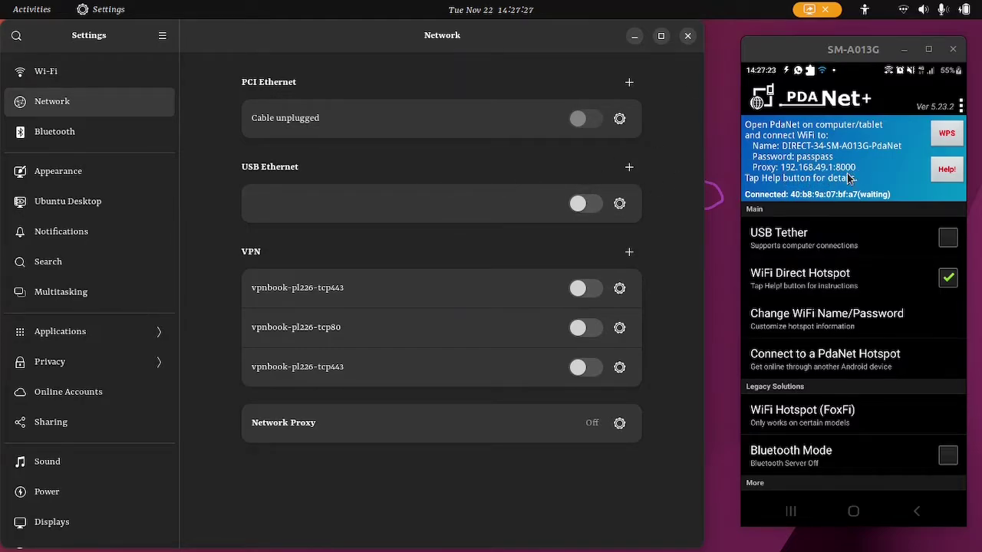
# Step: Switch Network Proxy to Manual with HTTP and HTTPS proxies 192.168.49.1, port 8000
pyautogui.click(621, 425)
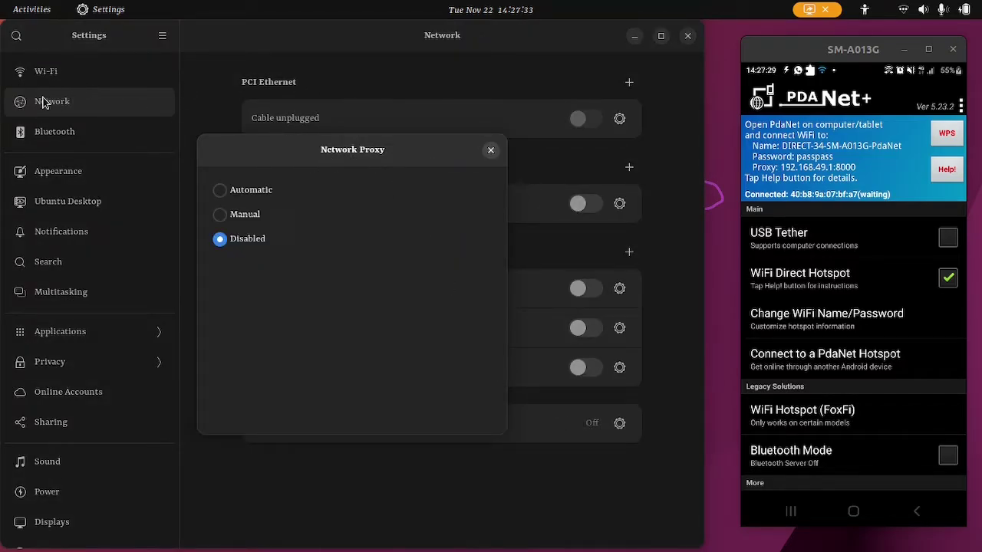
pyautogui.click(220, 215)
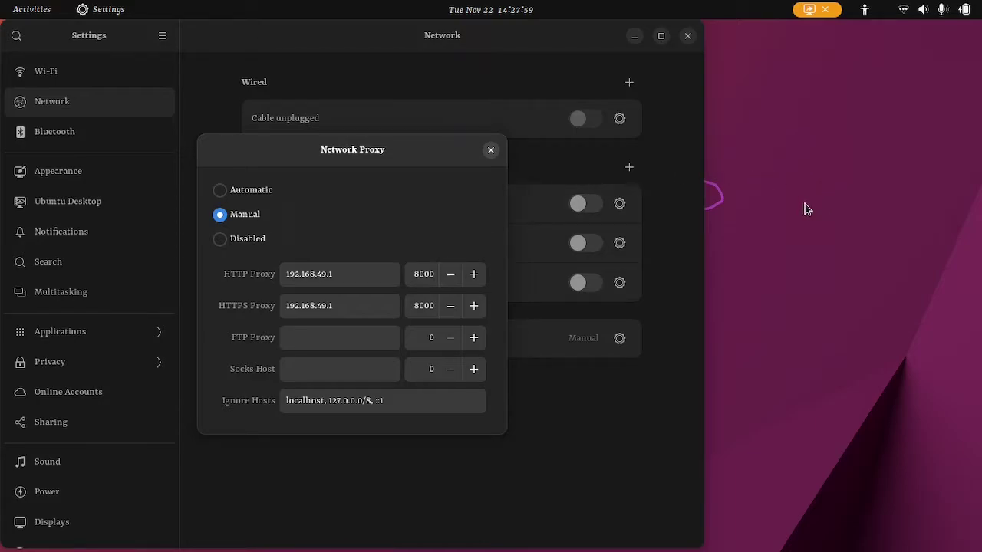
pyautogui.press('Tab')
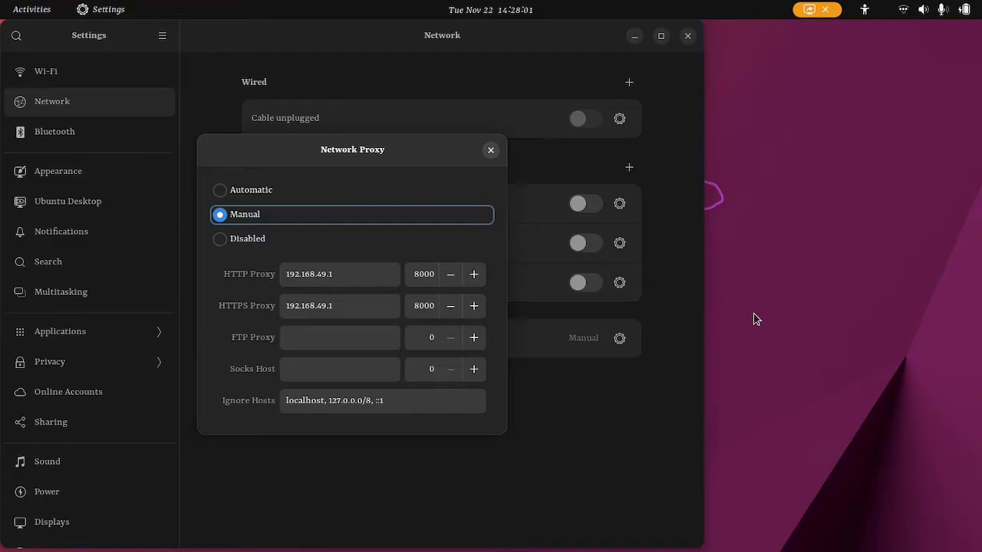
# Step: Open a terminal, start the pasted system update command, then abandon it by closing the terminal
pyautogui.hotkey('ctrl', 'alt', 't')
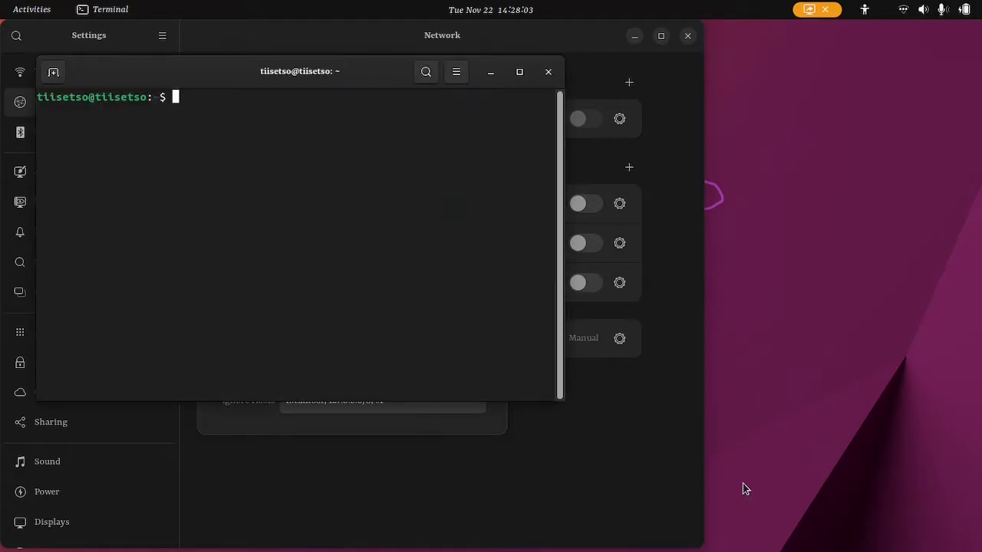
pyautogui.hotkey('ctrl', 'shift', 'v')
pyautogui.press('Return')
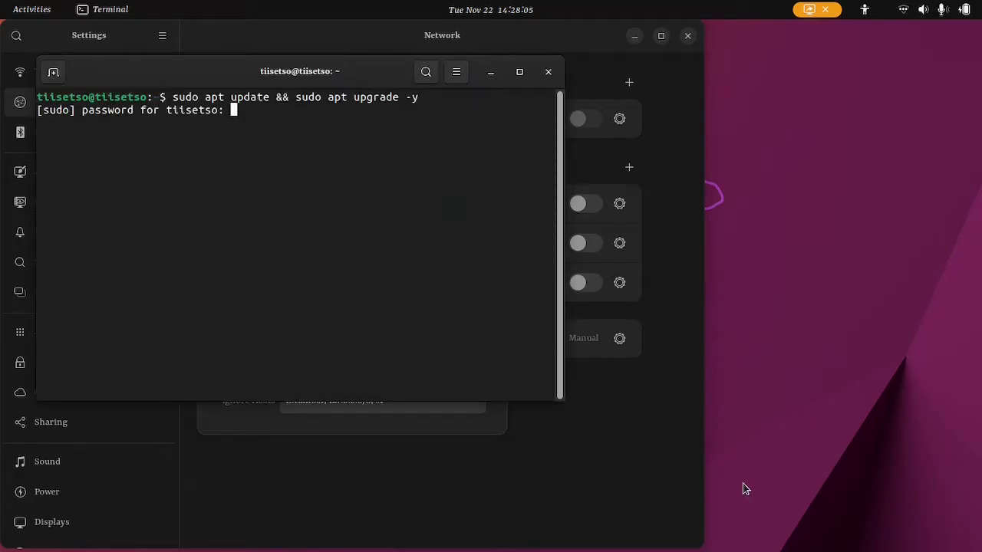
pyautogui.click(554, 78)
pyautogui.click(436, 269)
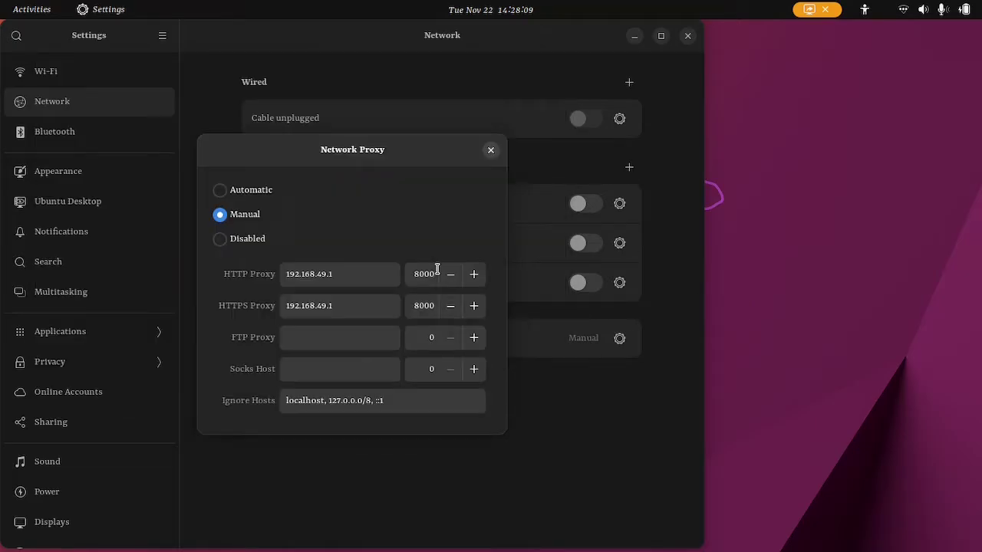
# Step: In a fresh terminal, run scrcpy to mirror the phone's screen
pyautogui.hotkey('ctrl', 'alt', 't')
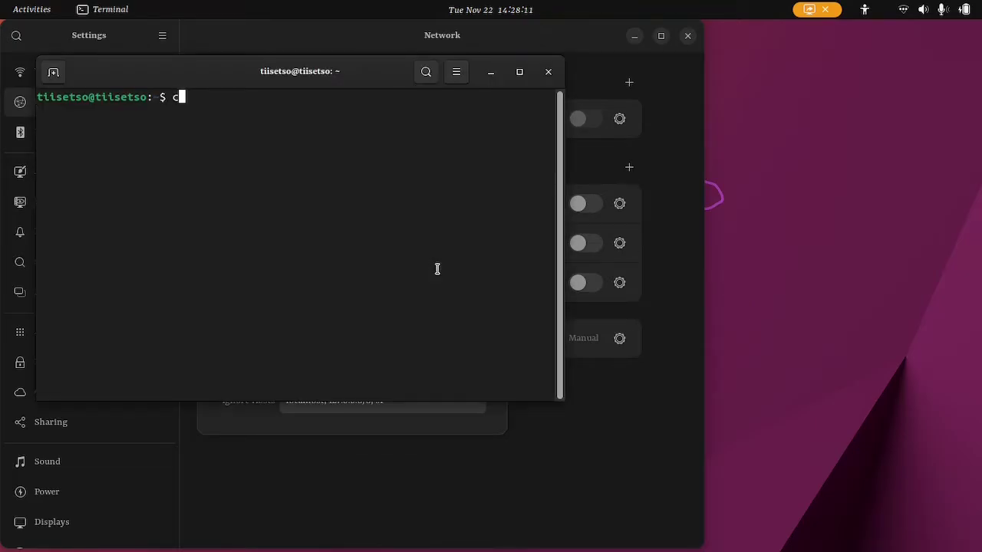
pyautogui.press('BackSpace')
pyautogui.write('scrcpy')
pyautogui.press('Return')
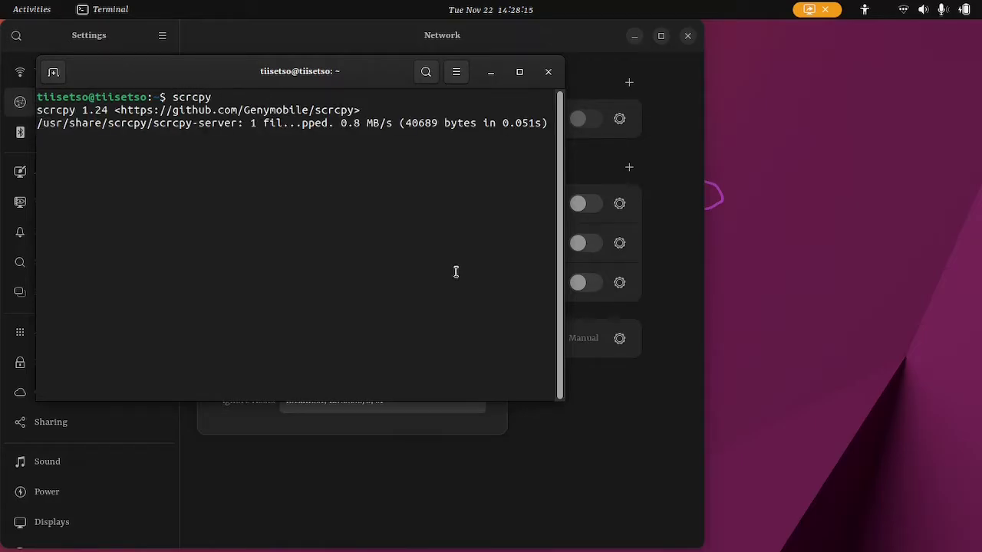
# Step: Move the scrcpy mirror to the right edge, go to the phone's home screen, and close the proxy dialog and Settings
pyautogui.click(491, 72)
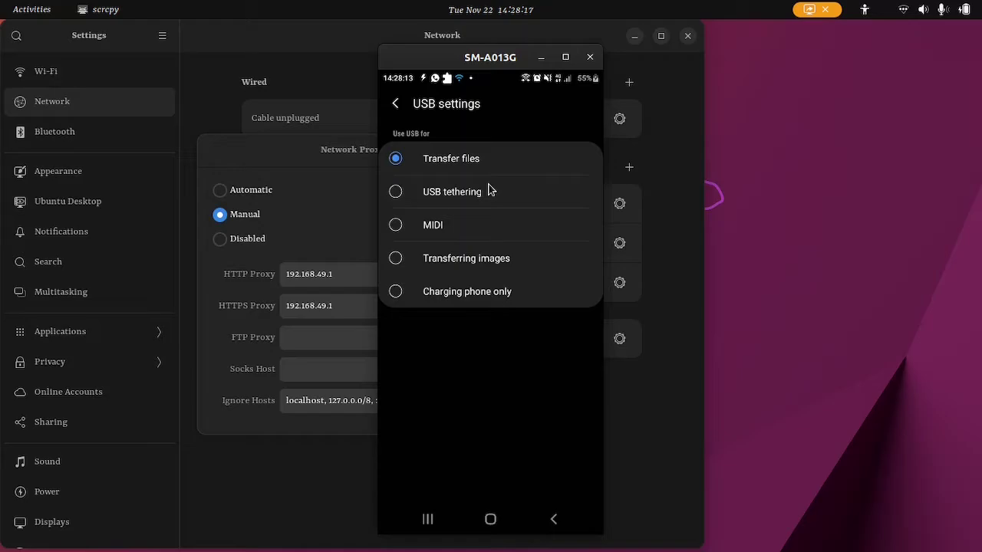
pyautogui.moveTo(491, 60); pyautogui.dragTo(831, 56)
pyautogui.click(836, 517)
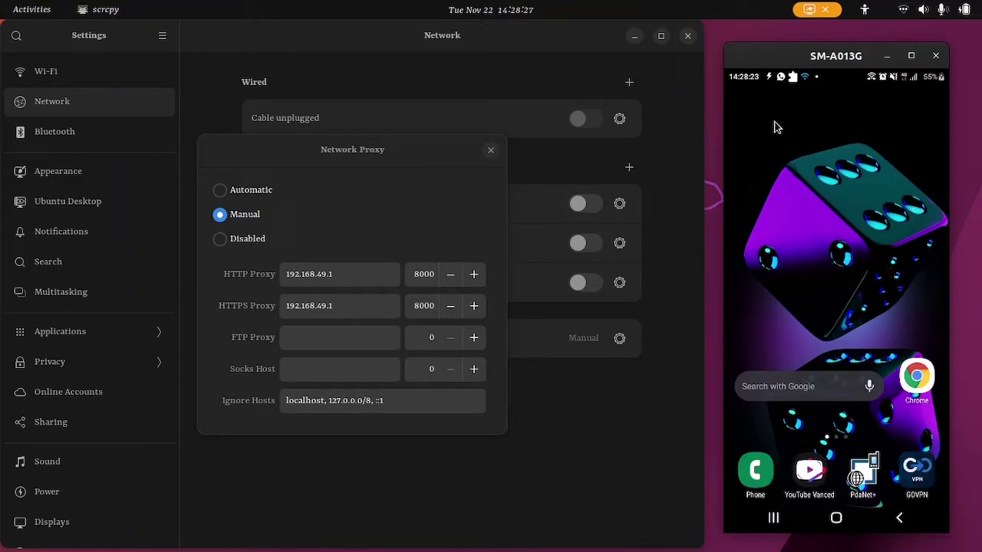
pyautogui.click(491, 151)
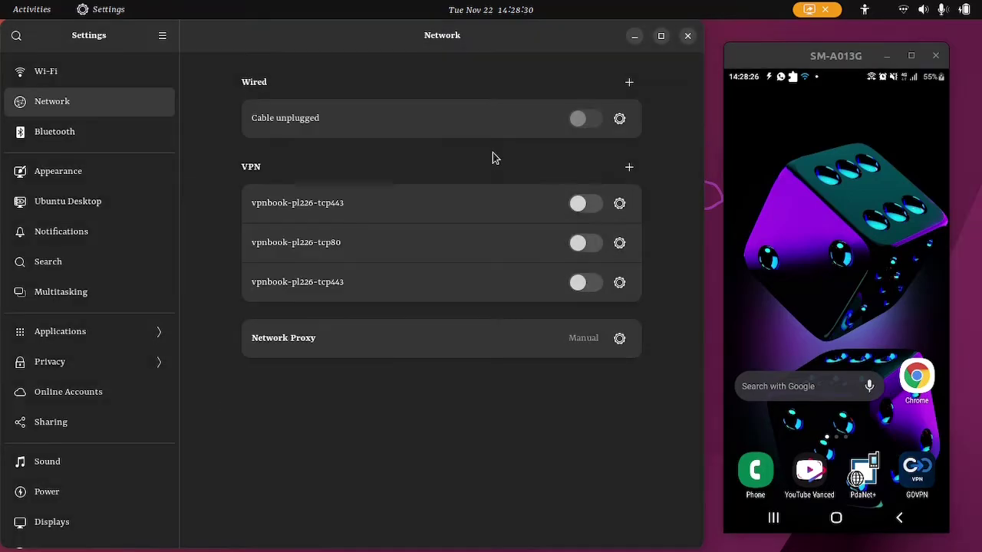
pyautogui.click(687, 36)
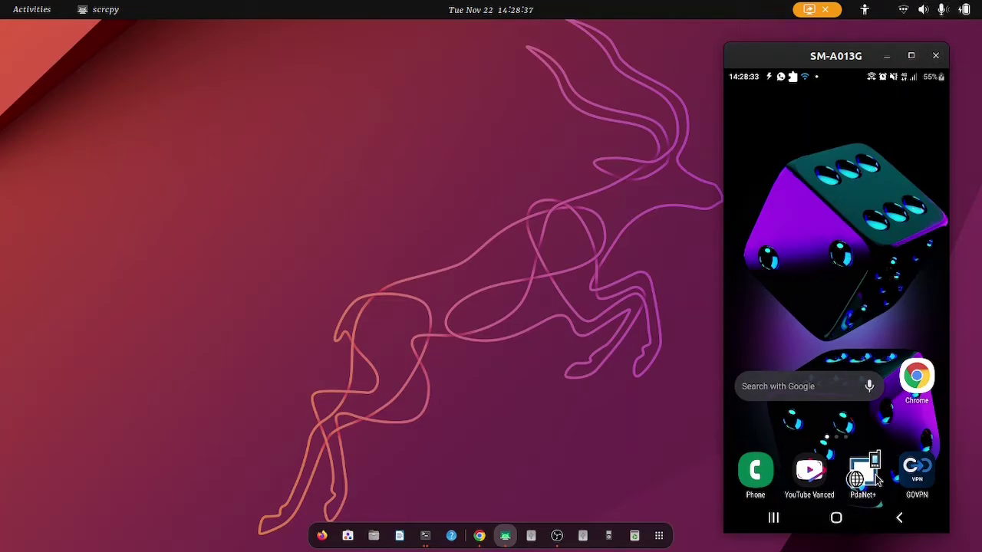
# Step: Reopen PdaNet+ in the phone mirror and bring up the desktop quick settings panel
pyautogui.click(875, 475)
pyautogui.click(850, 303)
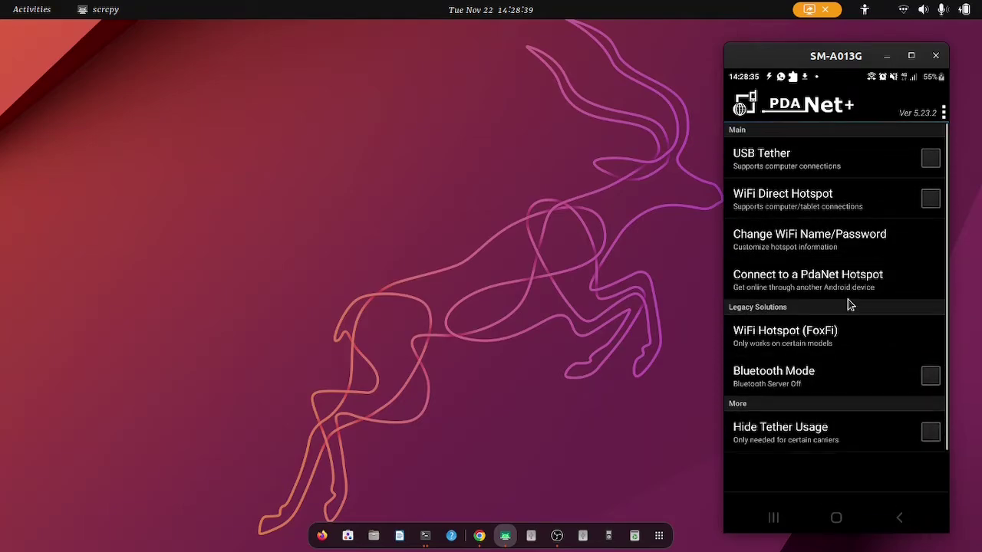
pyautogui.click(937, 7)
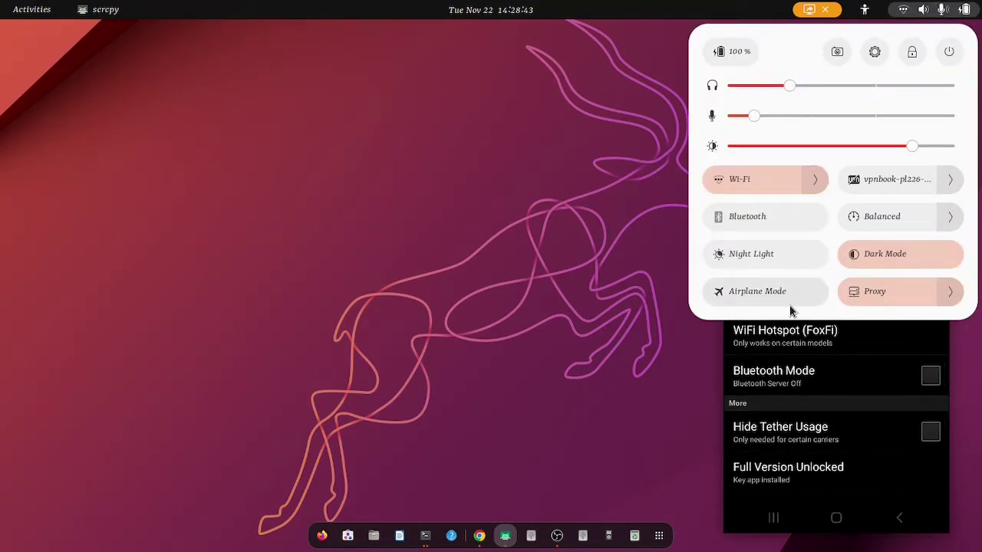
# Step: Open and close the Wi-Fi network list, then toggle Airplane Mode on and Wi-Fi back on
pyautogui.click(815, 179)
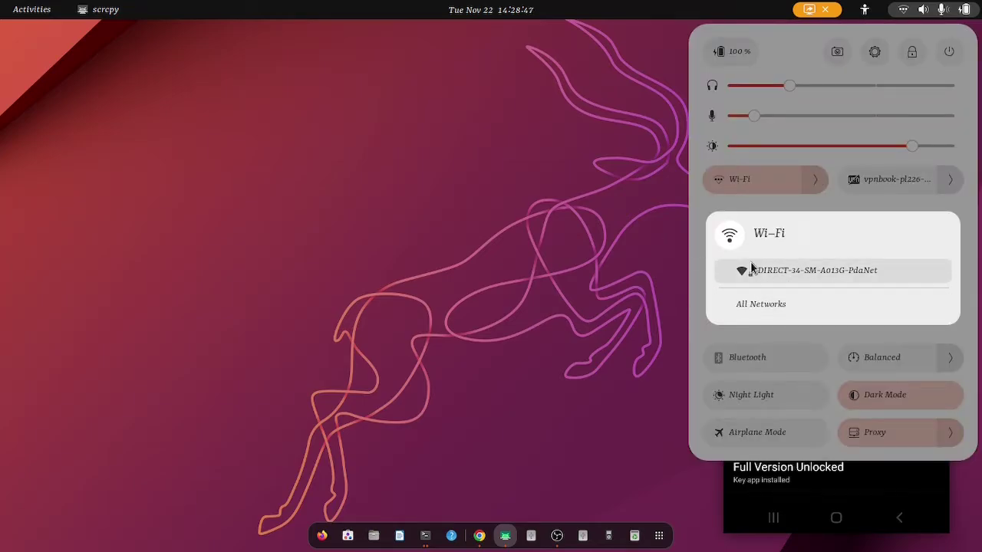
pyautogui.click(796, 181)
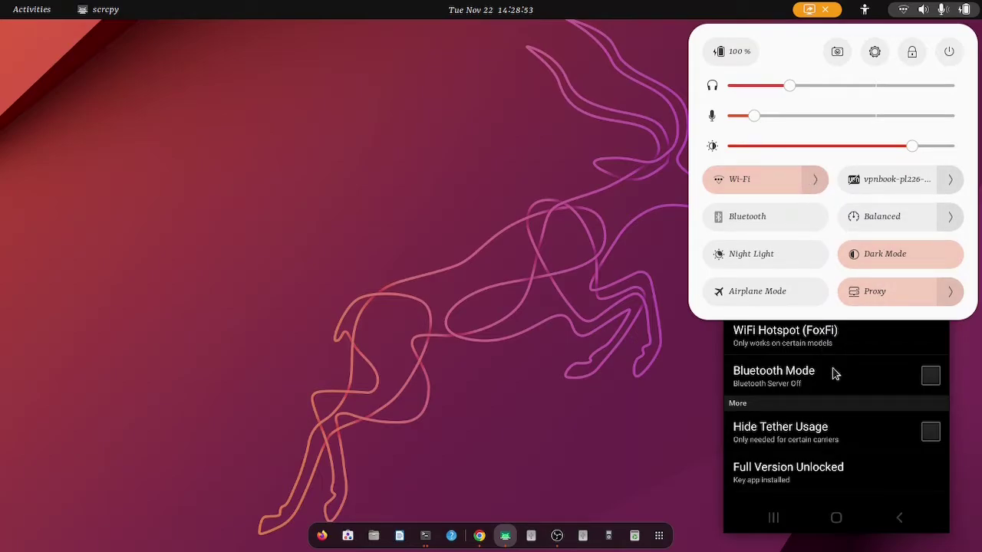
pyautogui.click(764, 173)
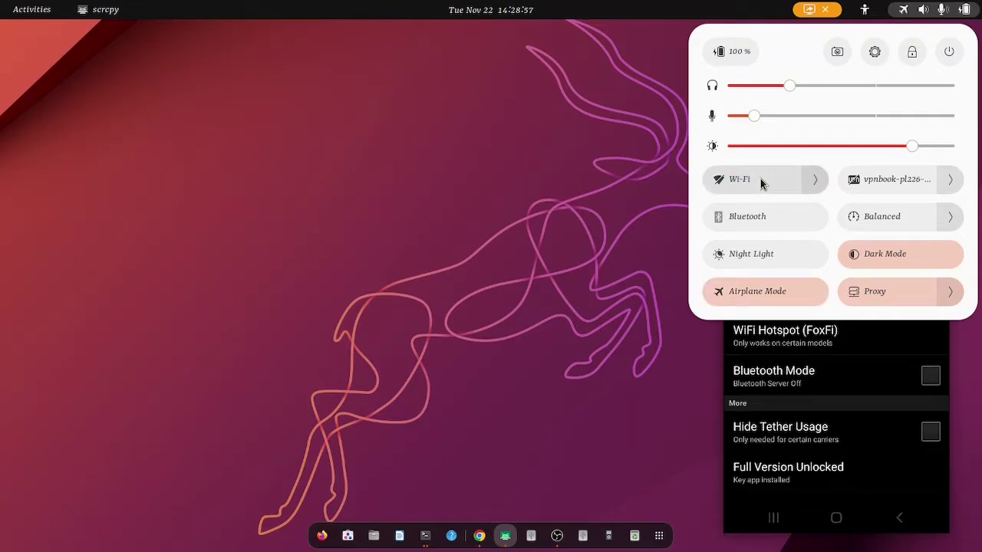
pyautogui.click(759, 181)
# Step: Dismiss quick settings and check PdaNet+'s WiFi Direct Hotspot so the laptop connects as 192.168.49.106
pyautogui.click(833, 406)
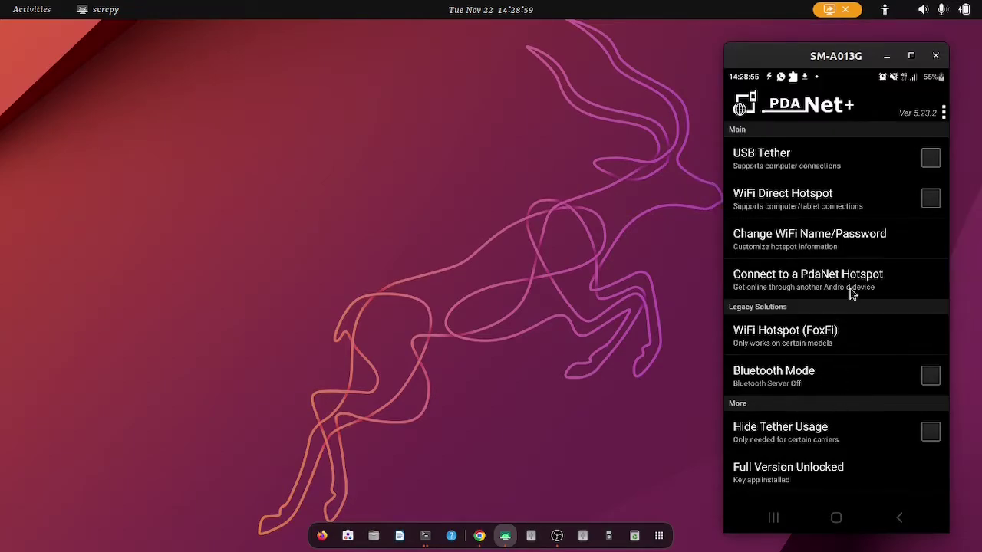
pyautogui.click(812, 193)
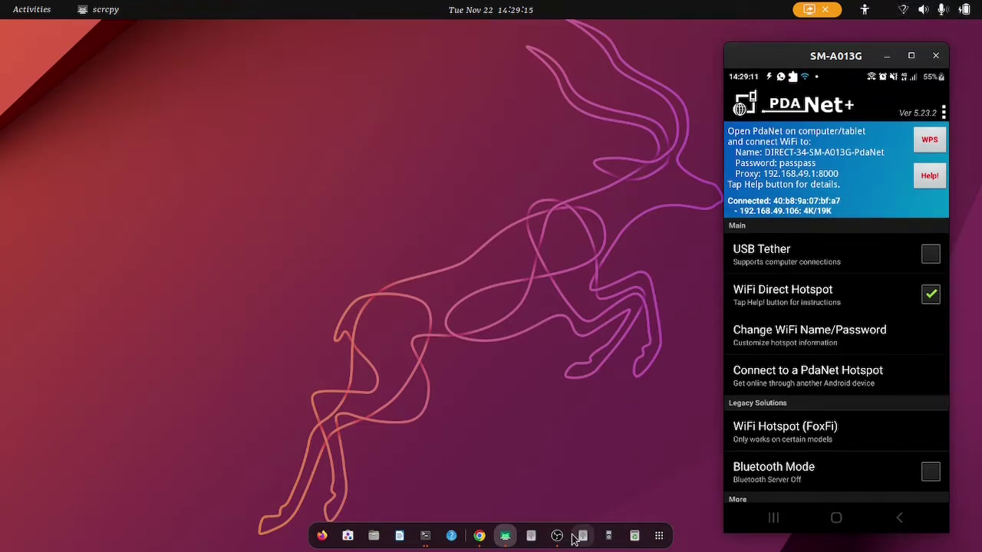
# Step: Bring up Chrome and search Google for 'call of duty modern warfare pc' from the suggestions
pyautogui.click(479, 536)
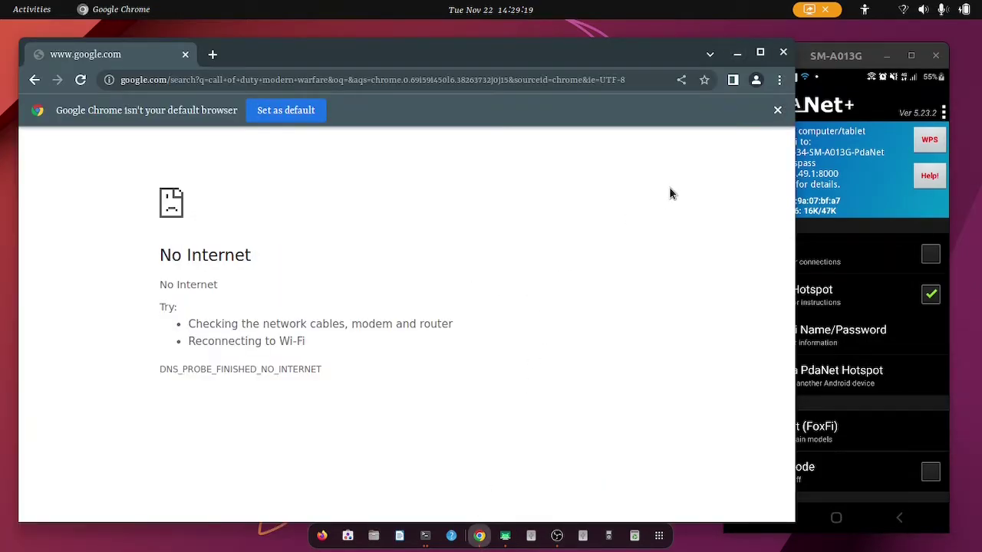
pyautogui.moveTo(656, 56); pyautogui.dragTo(566, 50)
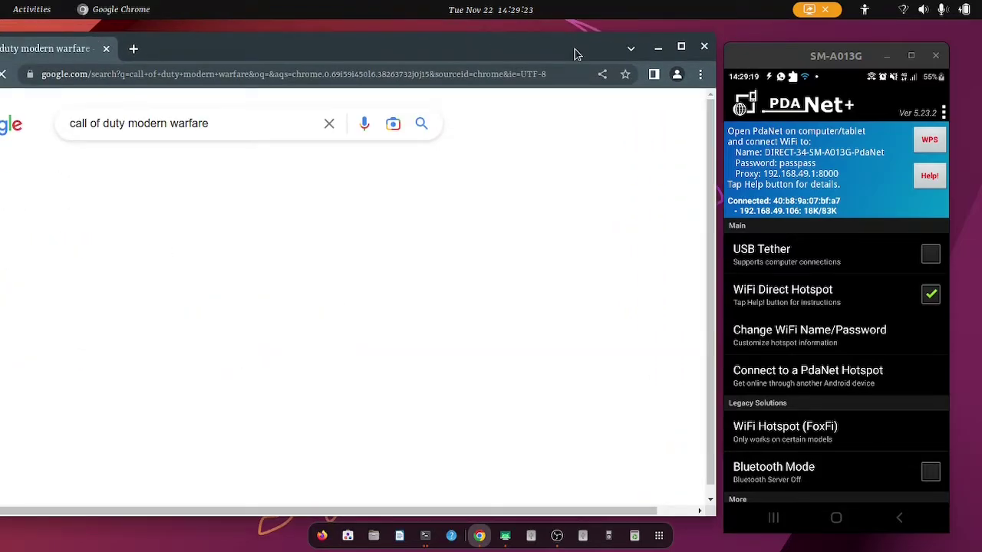
pyautogui.moveTo(217, 54); pyautogui.dragTo(335, 57)
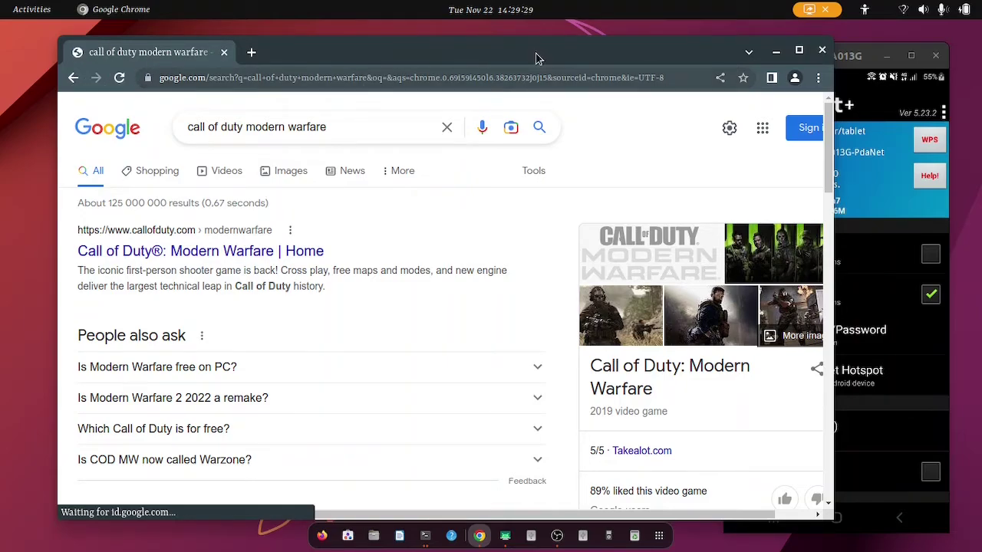
pyautogui.moveTo(546, 47); pyautogui.dragTo(450, 45)
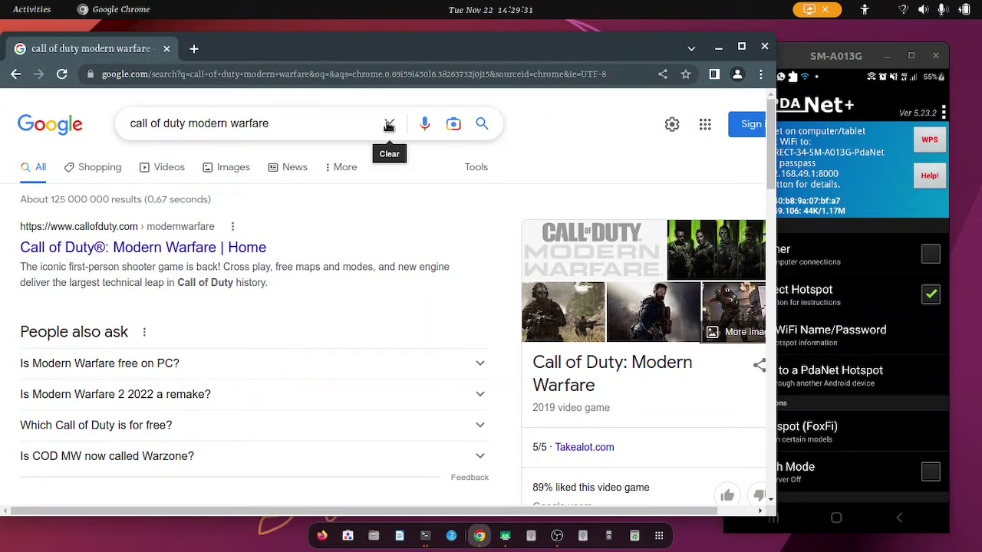
pyautogui.click(389, 125)
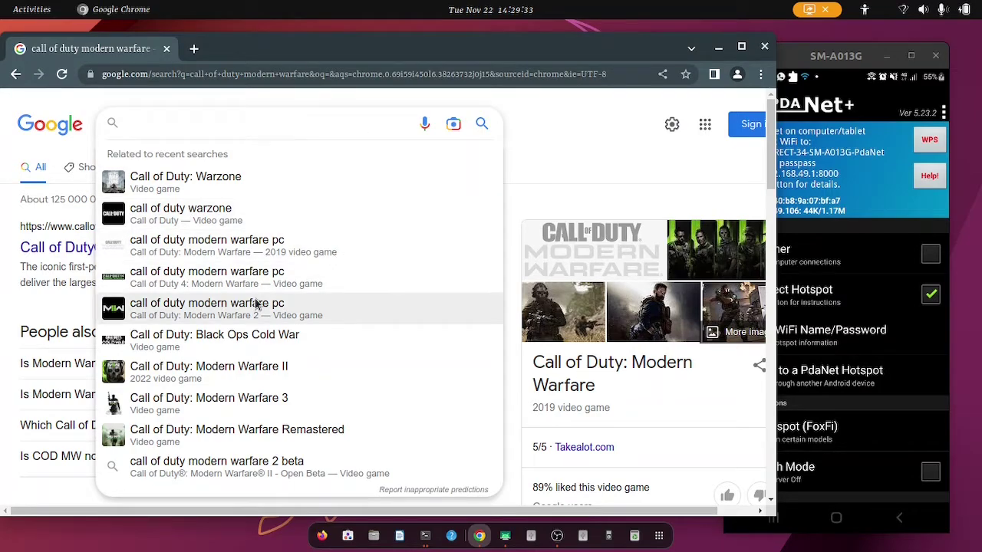
pyautogui.click(303, 313)
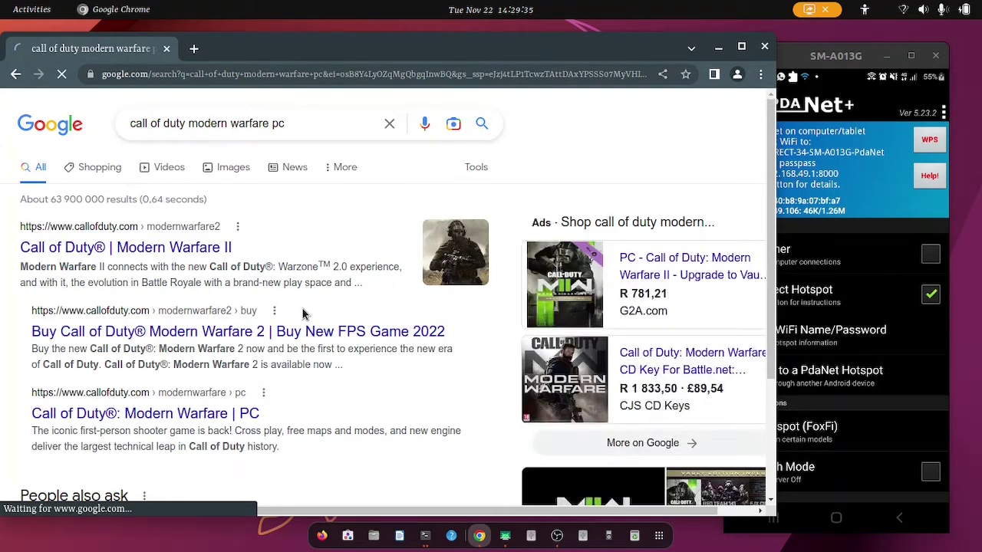
# Step: Switch to the Images results and scroll down through them
pyautogui.click(237, 166)
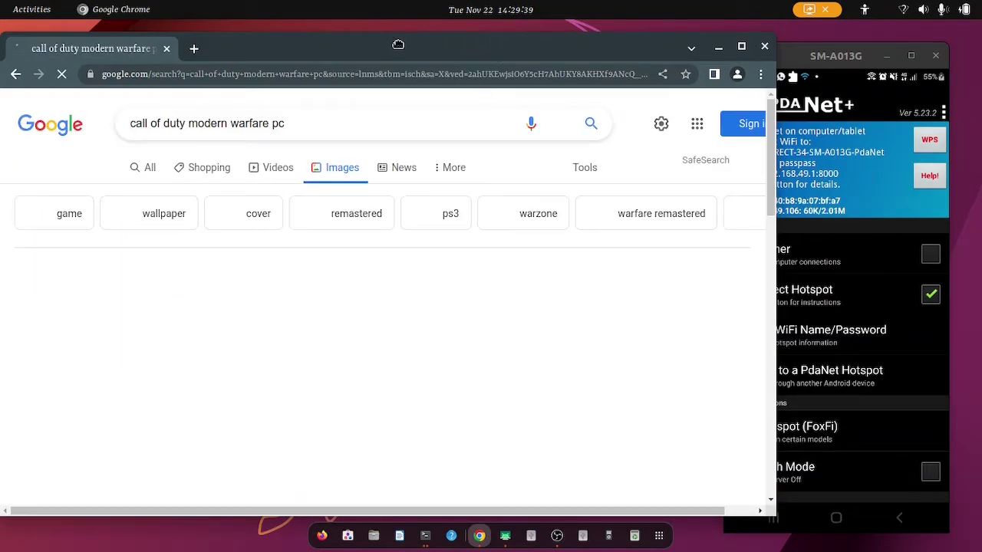
pyautogui.moveTo(399, 45); pyautogui.dragTo(438, 49)
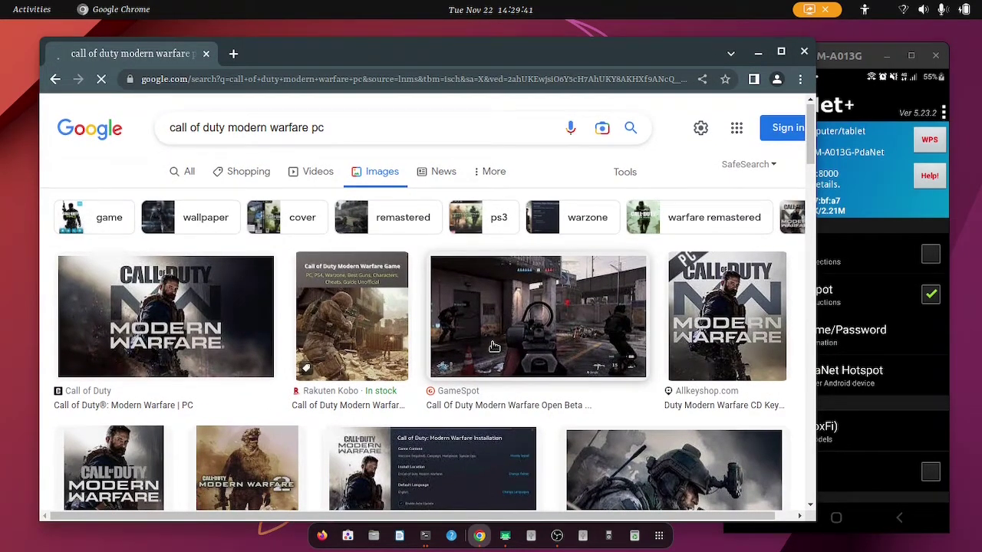
pyautogui.scroll(-5, 494, 347)
pyautogui.scroll(-4, 495, 332)
pyautogui.moveTo(491, 54); pyautogui.dragTo(203, 80)
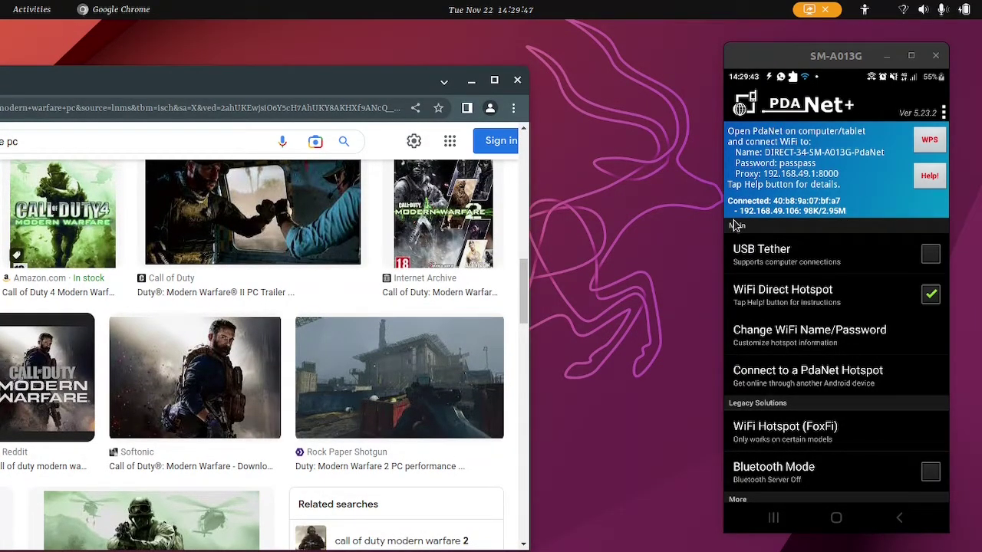
# Step: Move the Chrome window further left and open Quick Settings from the top bar
pyautogui.moveTo(384, 99); pyautogui.dragTo(178, 96)
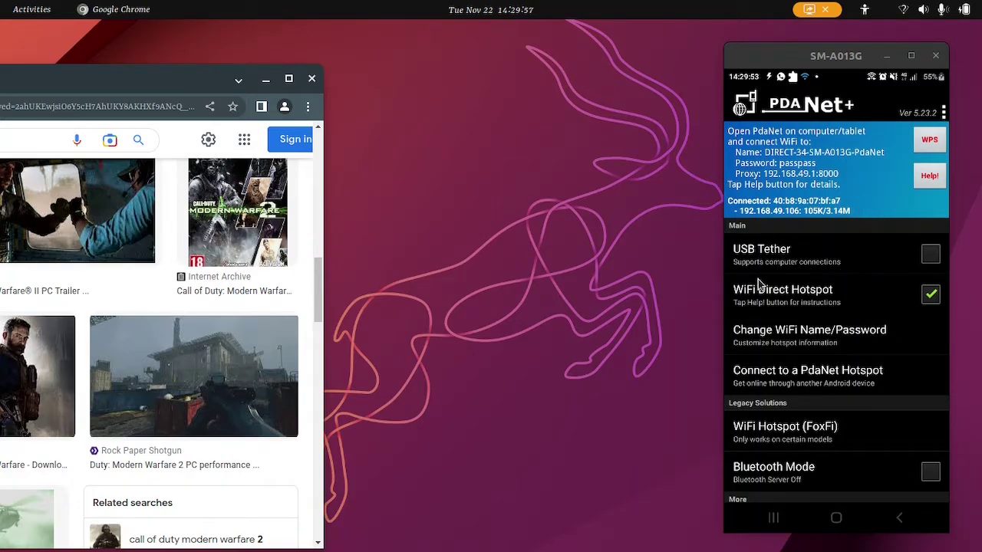
pyautogui.click(959, 9)
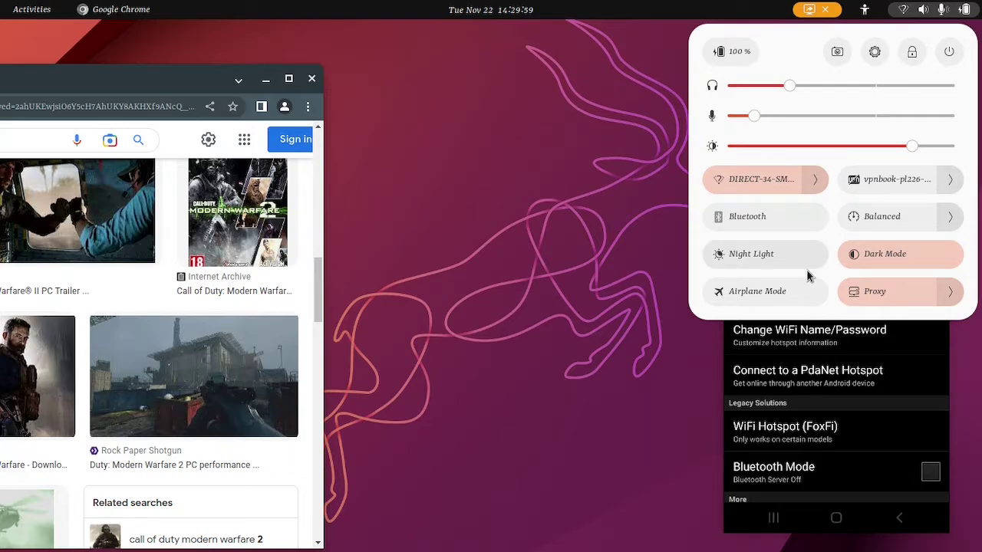
# Step: Show the Manual proxy 192.168.49.1:8000 in Settings, then open PdaNet+'s WiFi name/password editor
pyautogui.click(874, 51)
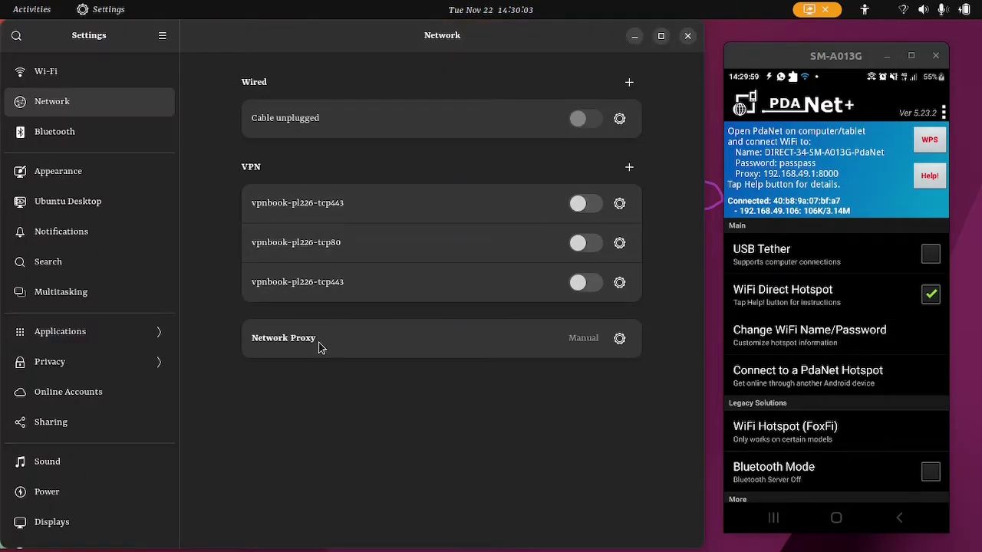
pyautogui.click(620, 338)
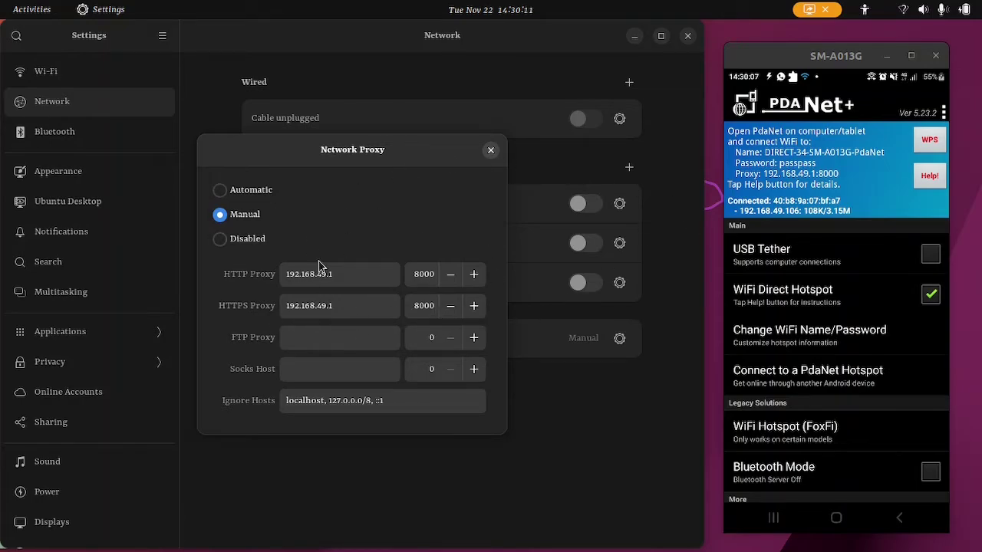
pyautogui.click(840, 172)
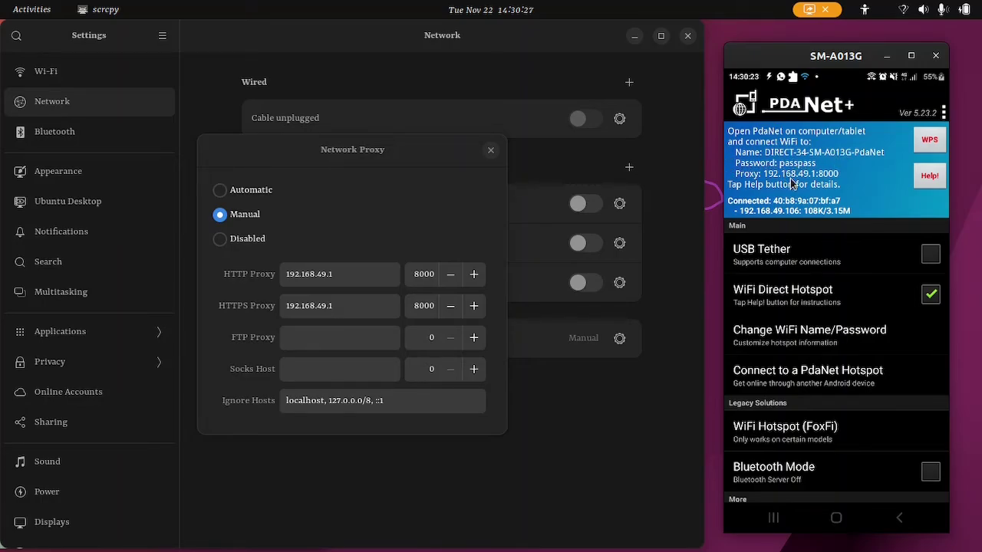
pyautogui.click(785, 342)
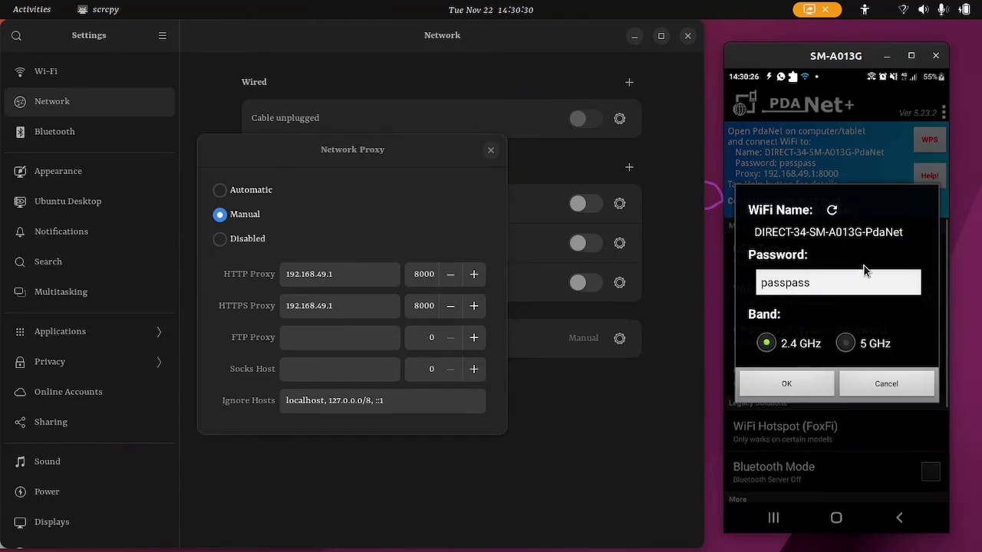
# Step: Check the PdaNet+ hotspot password, cancel without saving, and close the Network Proxy settings
pyautogui.click(863, 144)
pyautogui.click(802, 340)
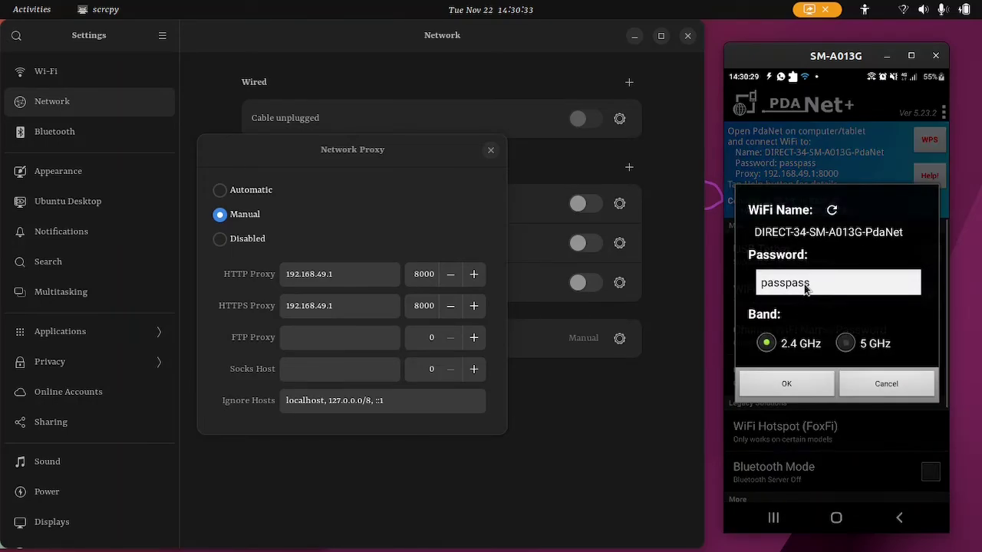
pyautogui.click(827, 280)
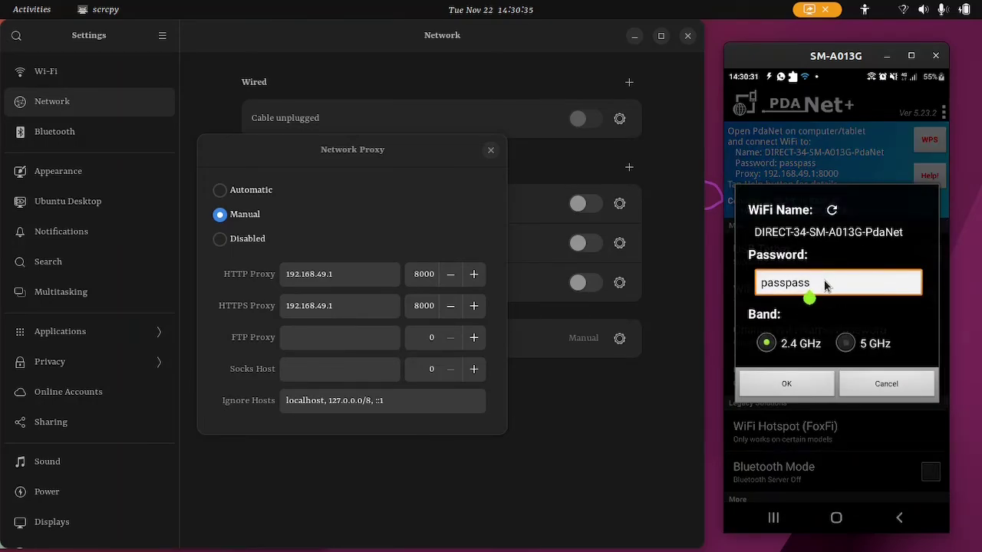
pyautogui.press('BackSpace')
pyautogui.press('BackSpace')
pyautogui.press('BackSpace')
pyautogui.press('BackSpace')
pyautogui.press('BackSpace')
pyautogui.press('BackSpace')
pyautogui.press('BackSpace')
pyautogui.press('BackSpace')
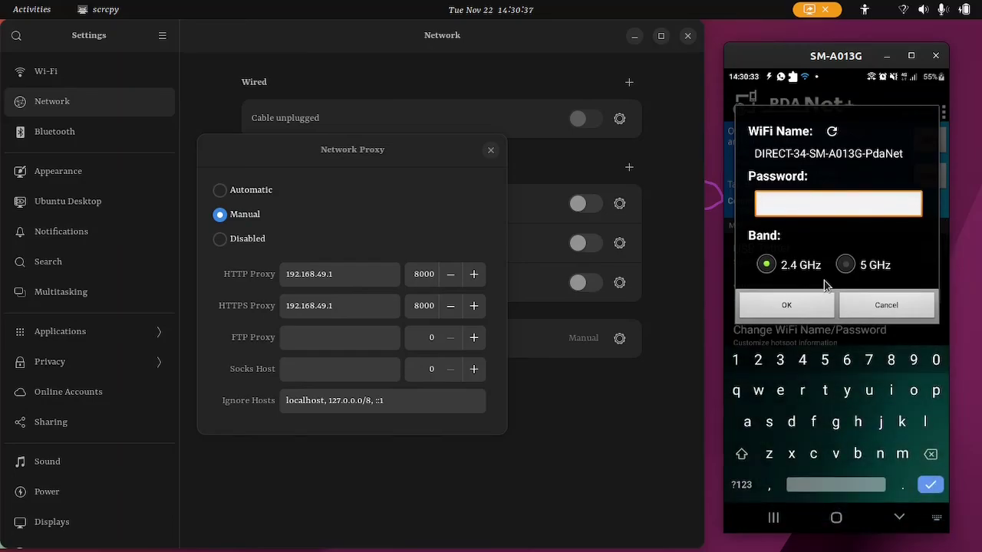
pyautogui.click(875, 306)
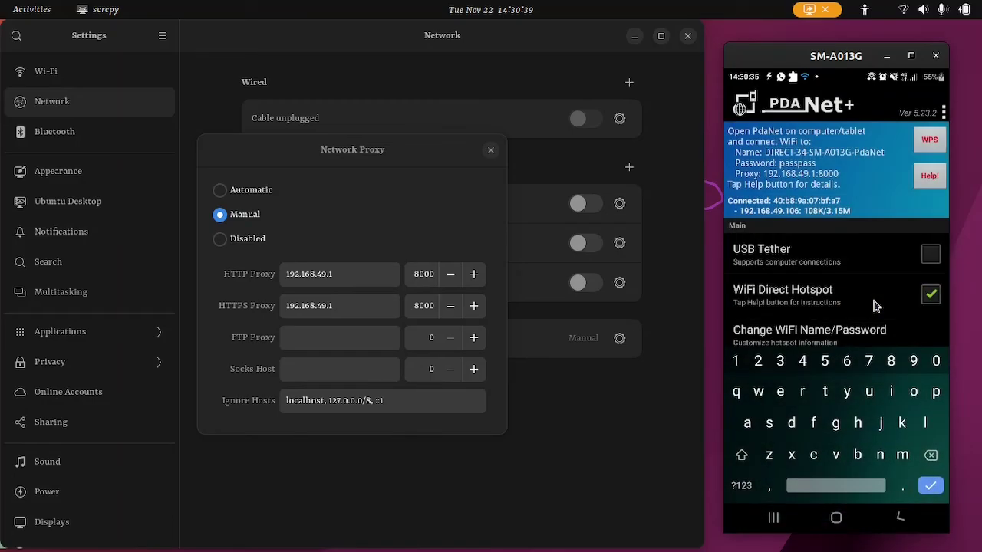
pyautogui.click(631, 47)
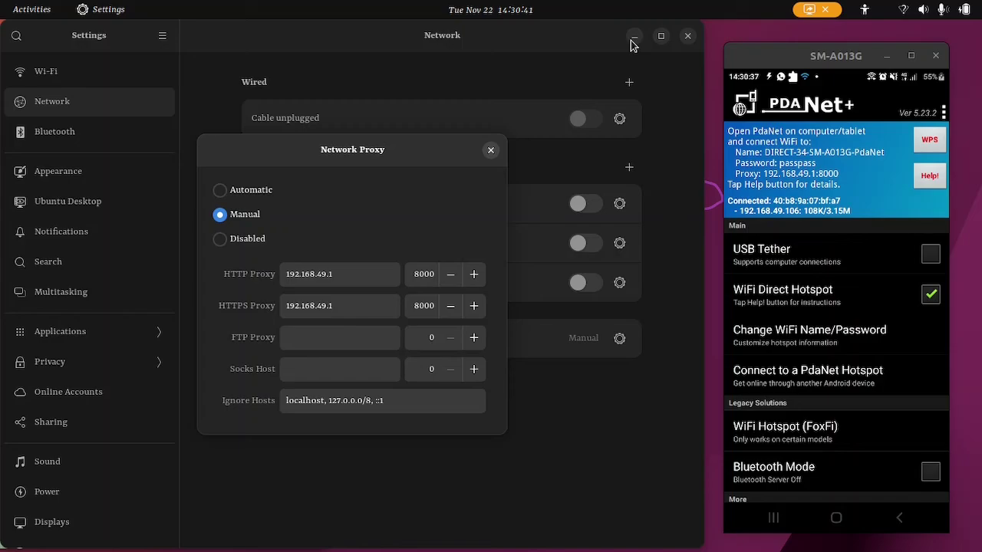
pyautogui.click(491, 150)
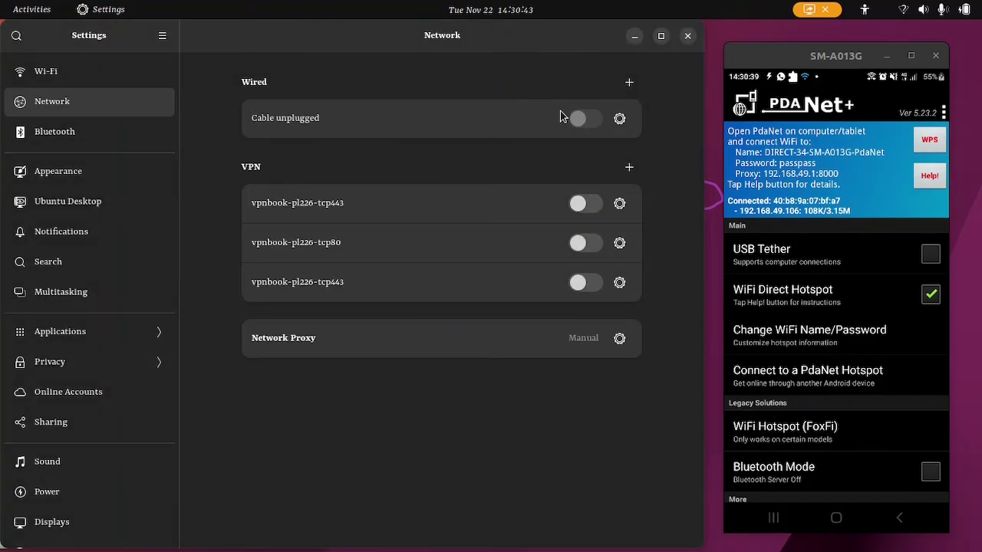
# Step: Close Settings and Chrome, then show the Activities overview of the remaining windows
pyautogui.click(687, 38)
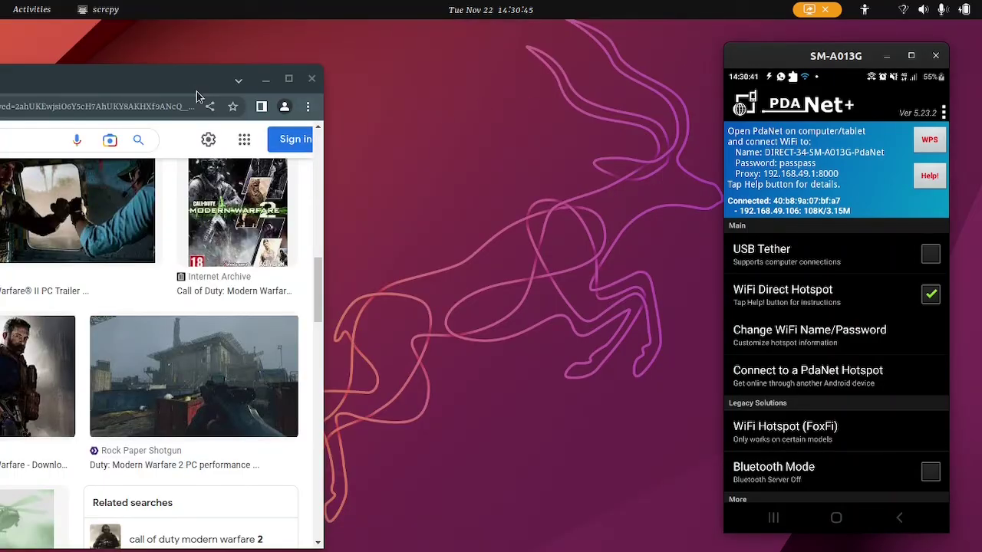
pyautogui.click(311, 79)
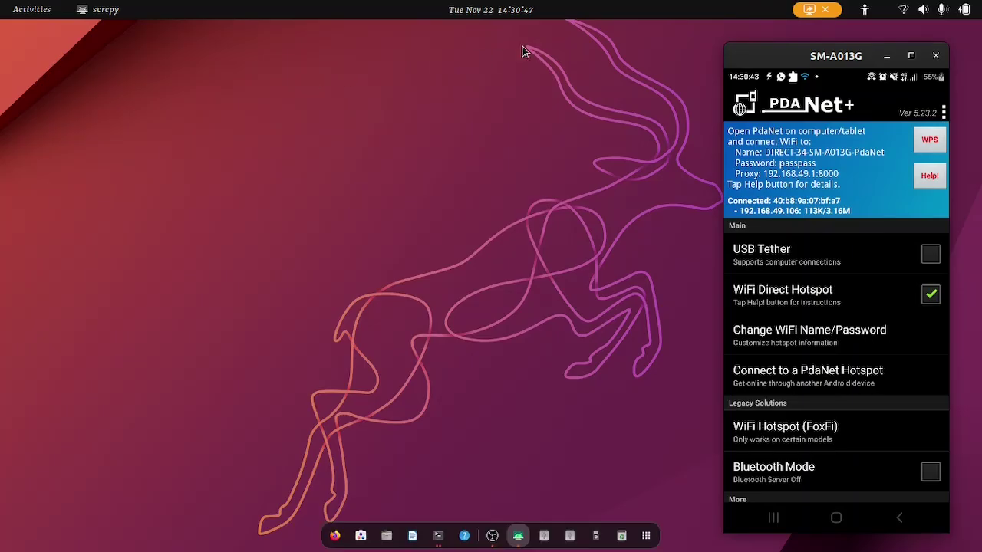
pyautogui.click(31, 9)
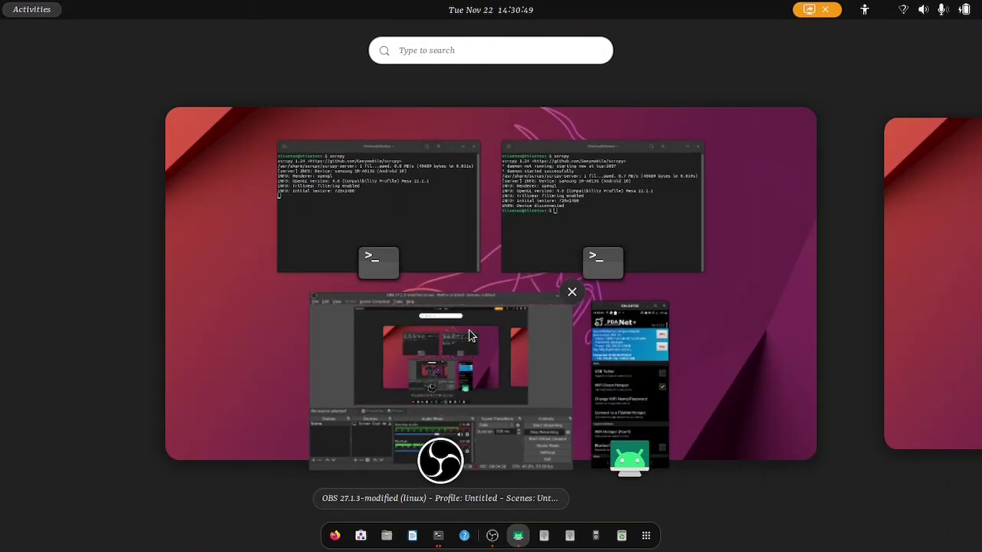